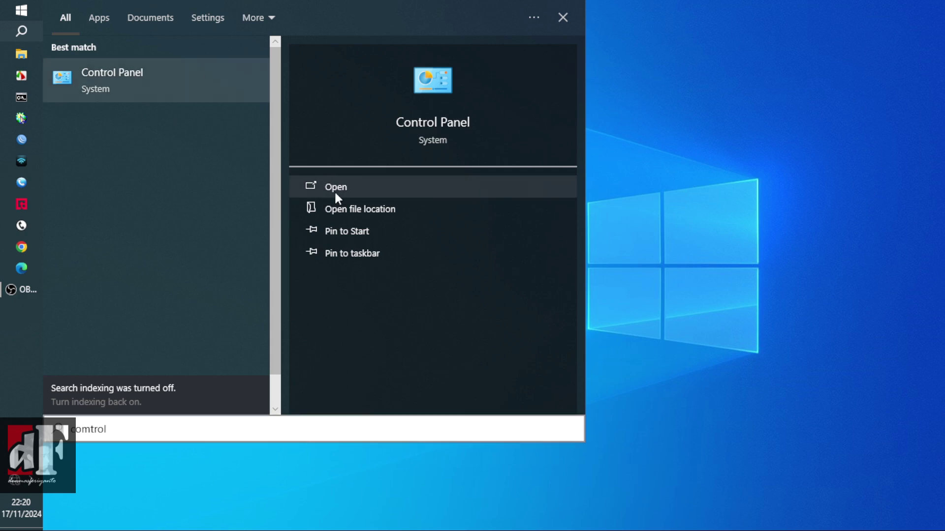
Step: Open the Network Connections list from Control Panel's Network and Sharing Centre
click(335, 189)
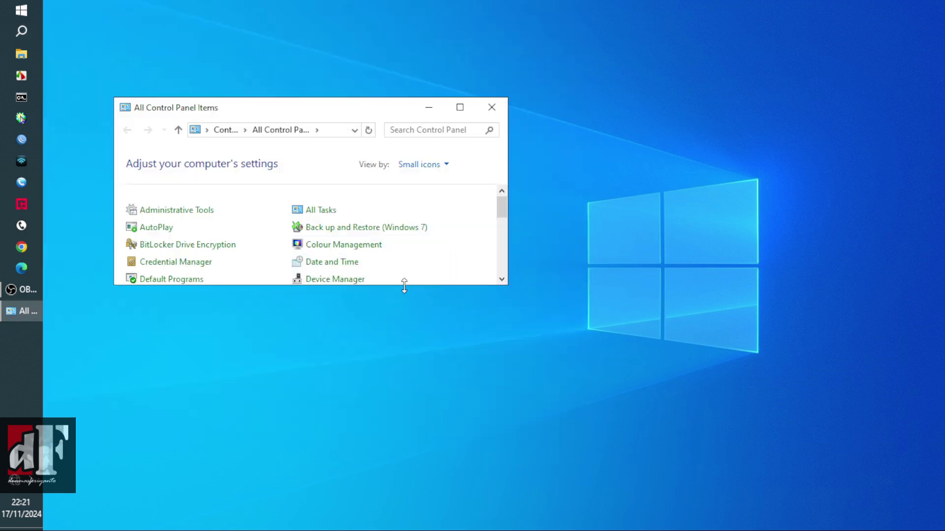
drag(402, 285, 401, 459)
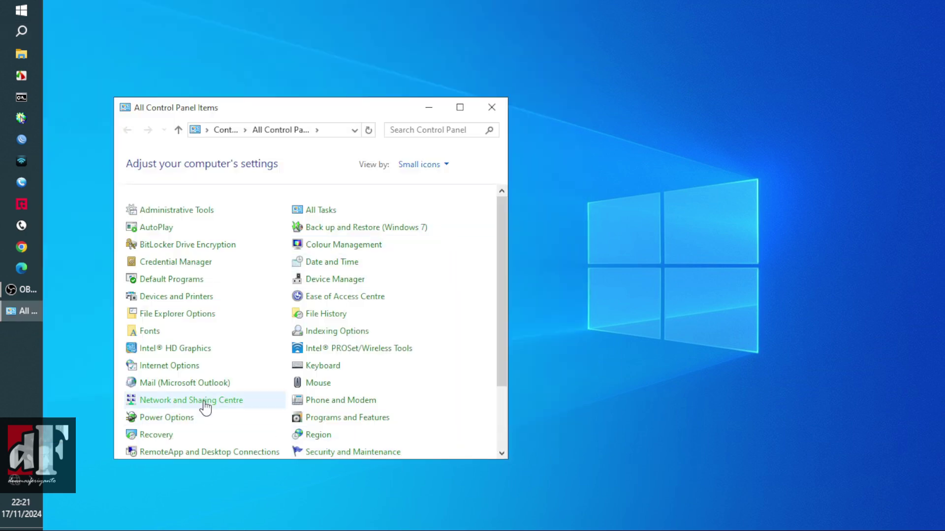
click(206, 401)
click(183, 185)
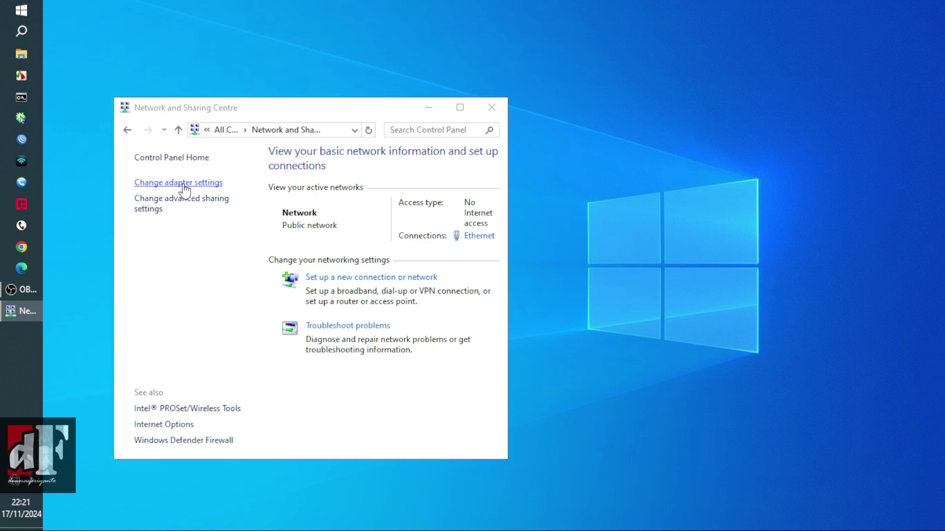
click(491, 108)
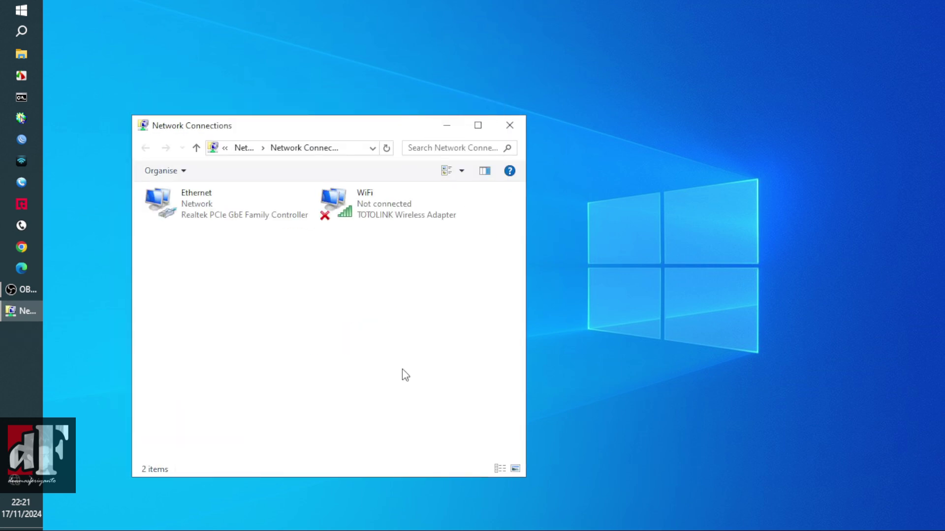
drag(387, 477, 370, 277)
Step: Give Ethernet's IPv4 a static address 192.168.11.100 with subnet mask 255.255.255.0
right_click(185, 208)
click(239, 344)
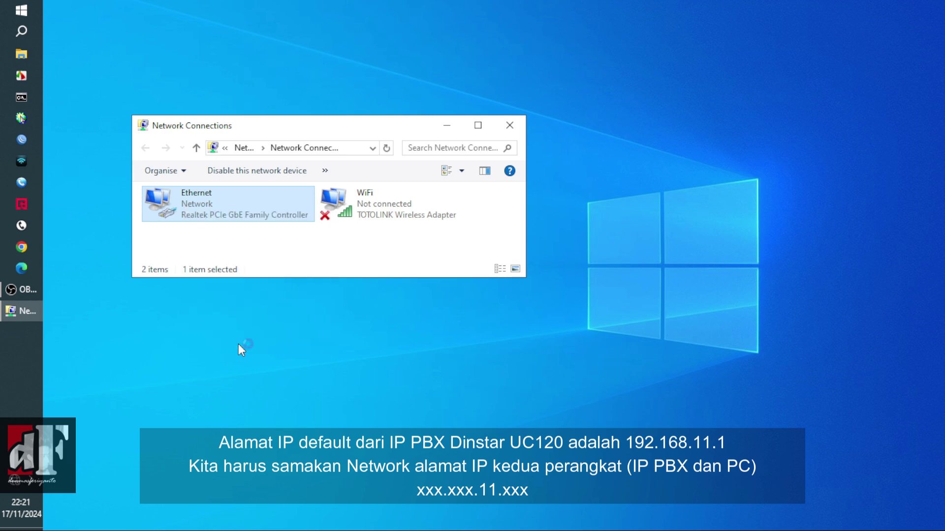
click(260, 353)
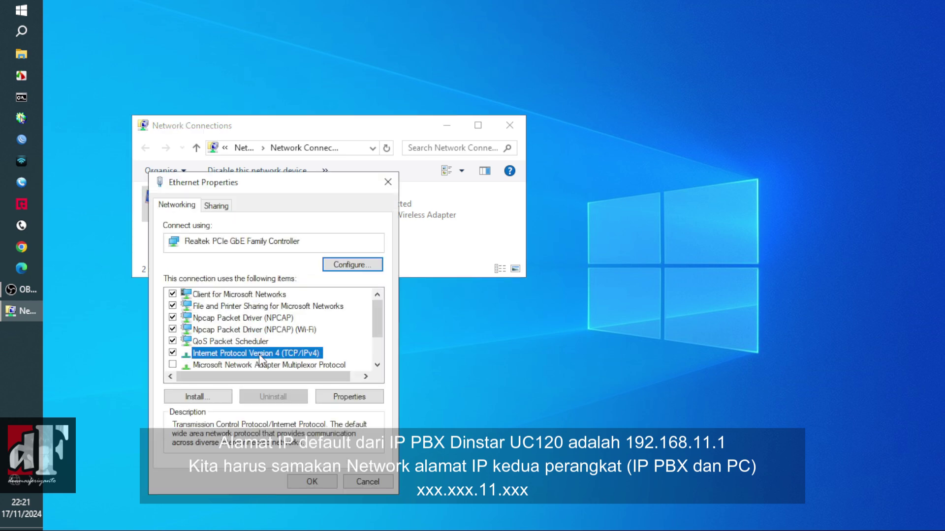
click(372, 397)
click(215, 320)
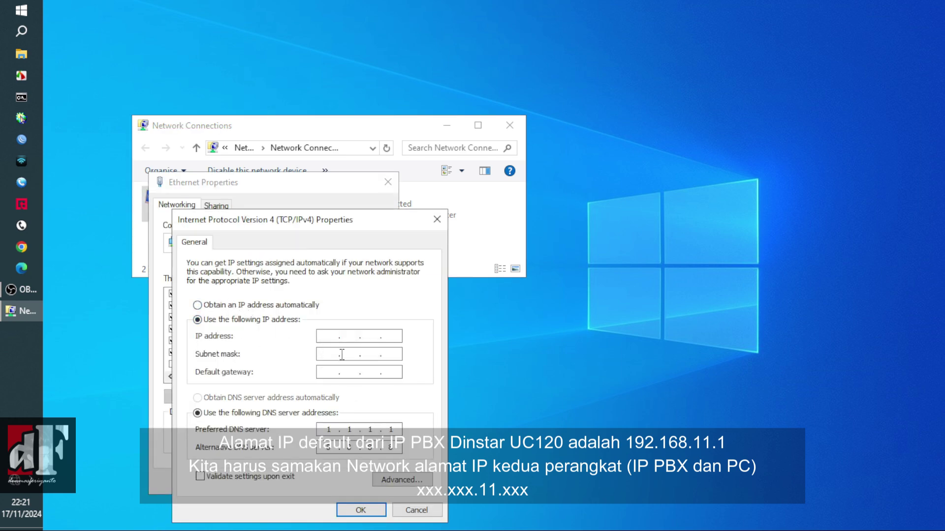
text(192 . )
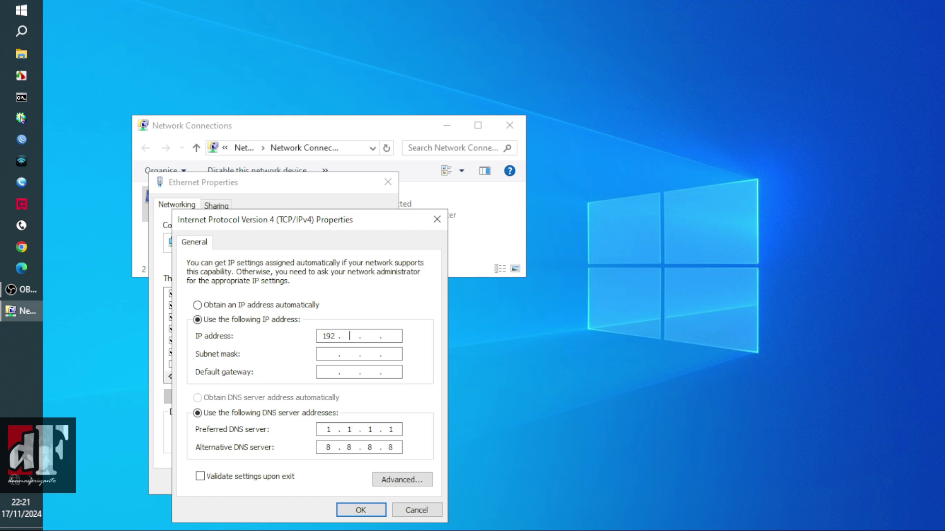
text(168 . 11 . 100)
key(Tab)
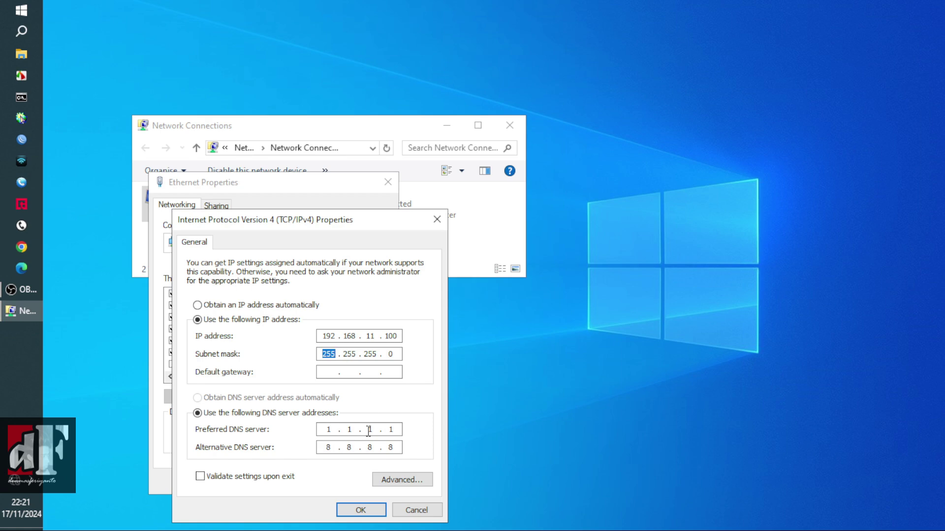
click(362, 510)
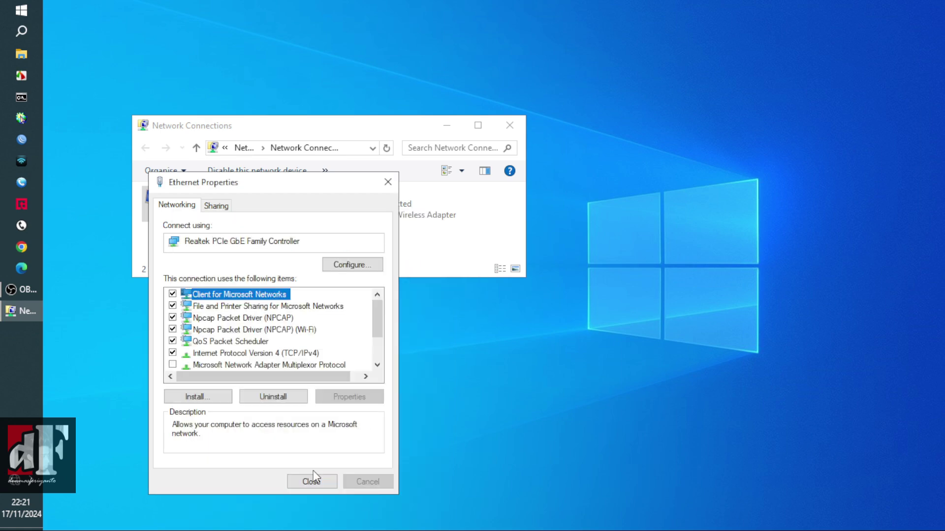
click(312, 481)
Step: Check the Ethernet connection status details to confirm the new address
right_click(193, 208)
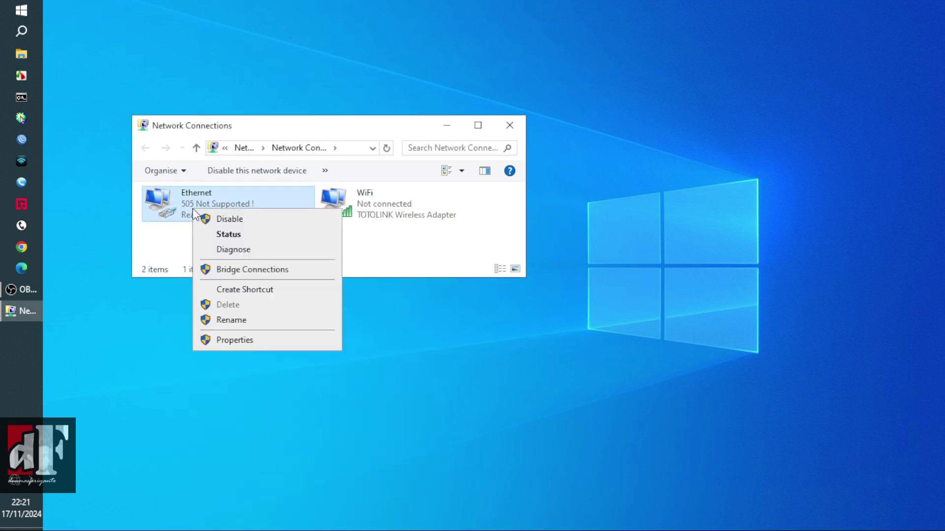
click(243, 235)
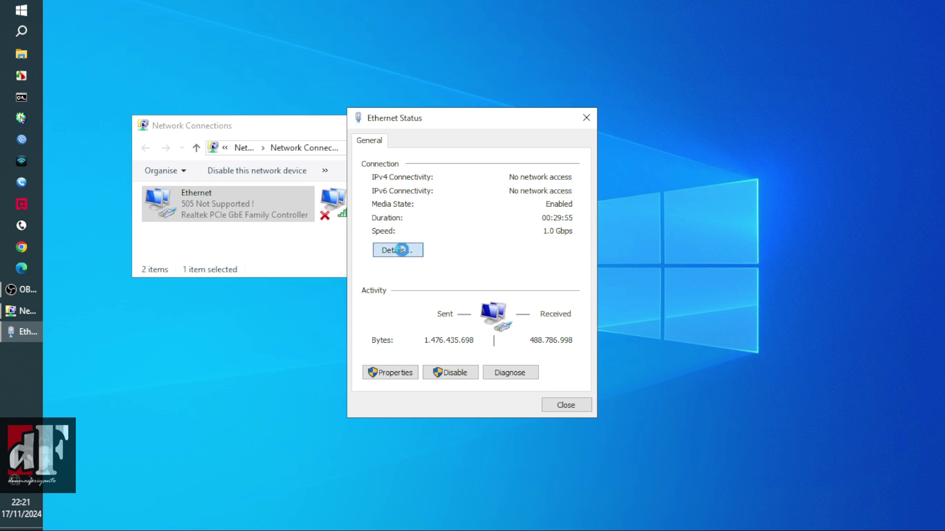
click(402, 250)
click(563, 413)
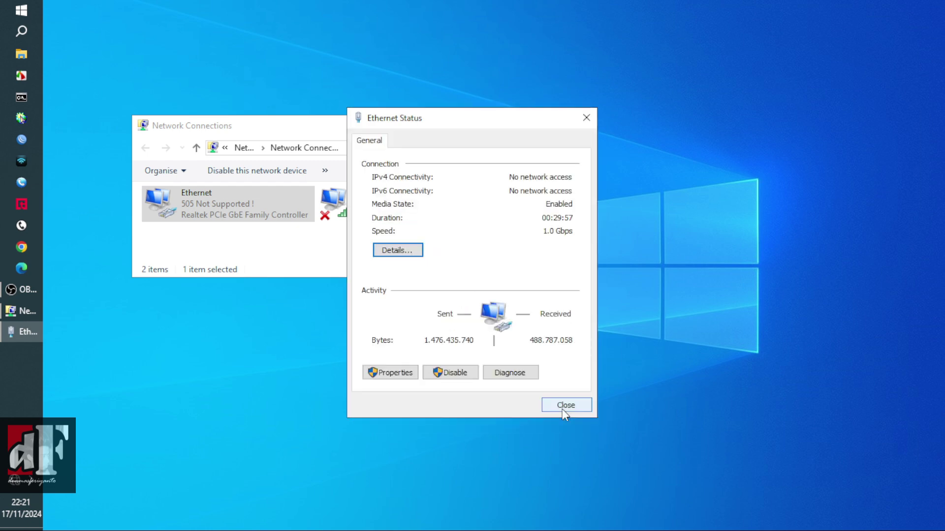
click(563, 409)
click(351, 245)
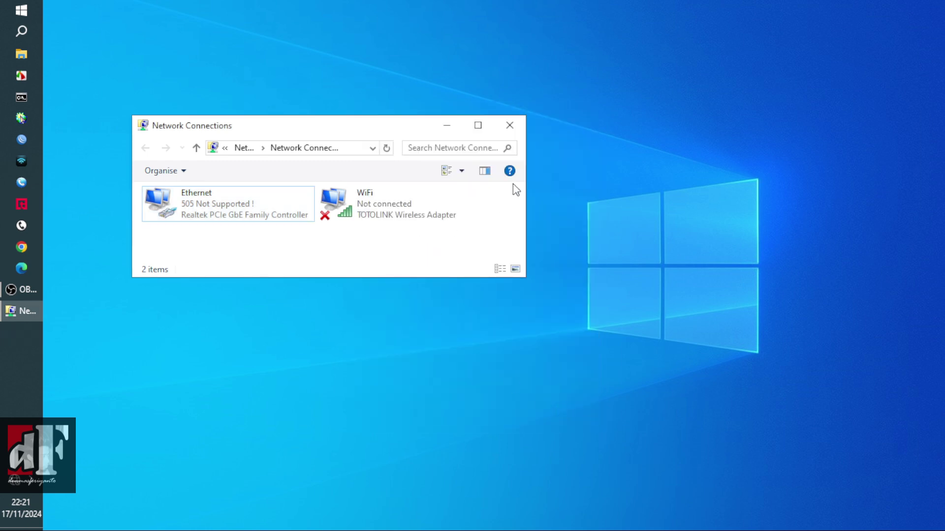
Step: Minimise Network Connections and launch Command Prompt from Windows search
click(450, 126)
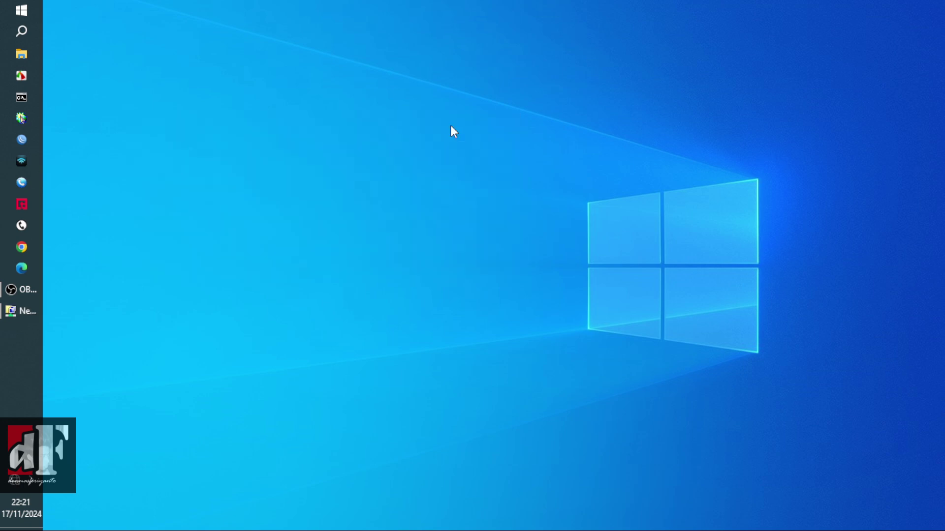
click(23, 33)
text(c)
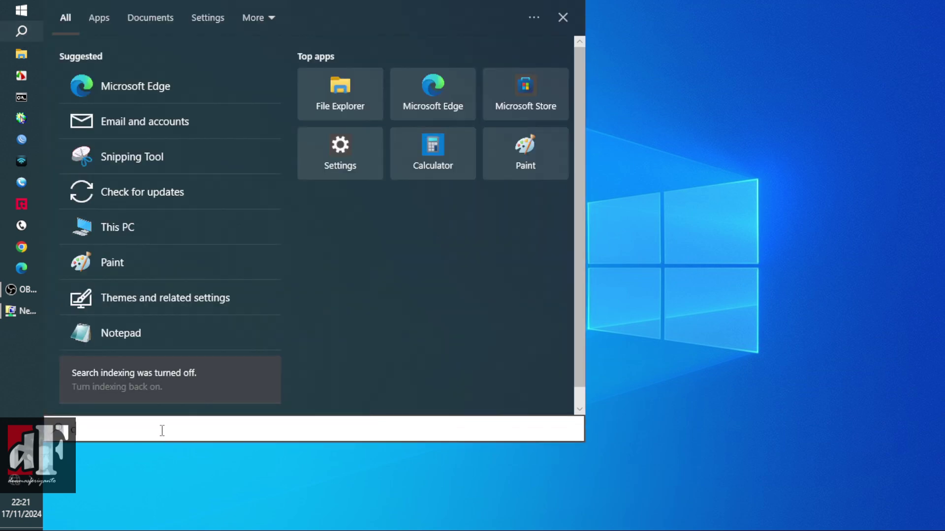
text(md)
click(368, 189)
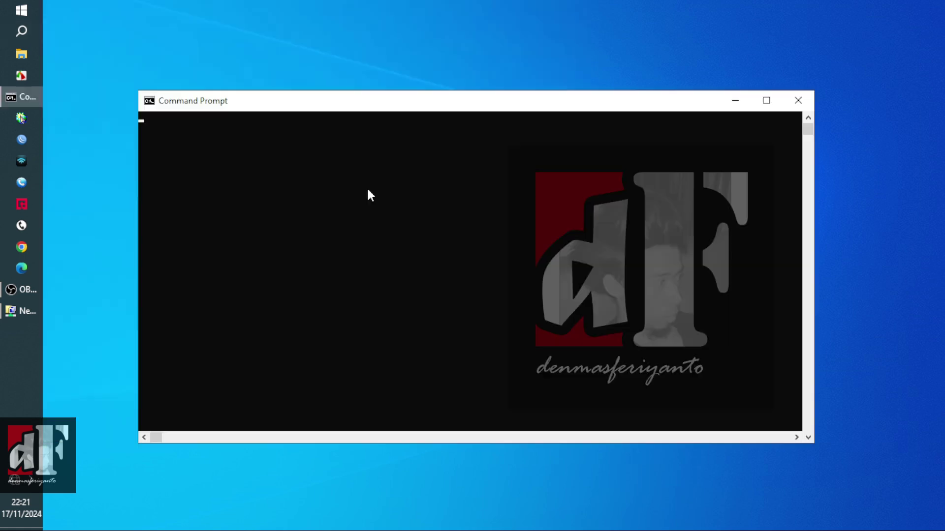
Step: Ping 192.168.11.1 continuously, stopping after ten replies with 0% loss
text(p)
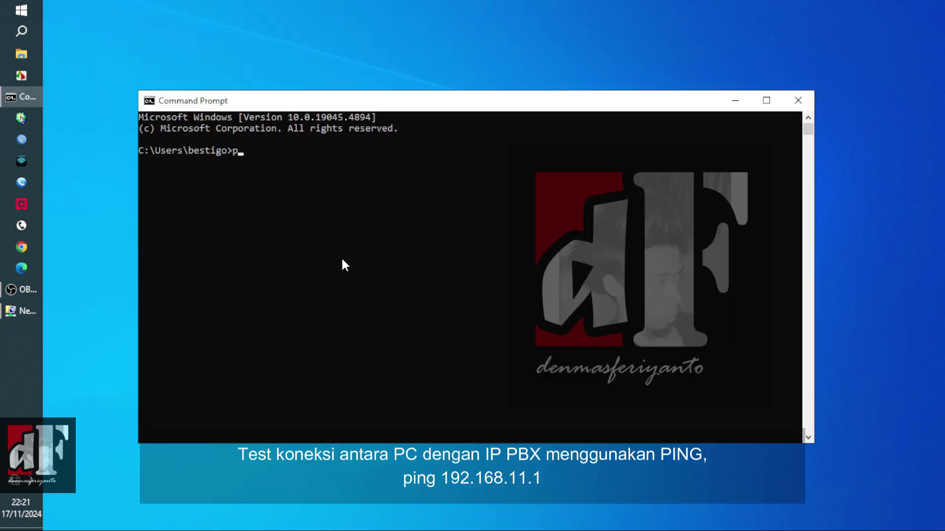
text(ing 192.168.11.1 -t)
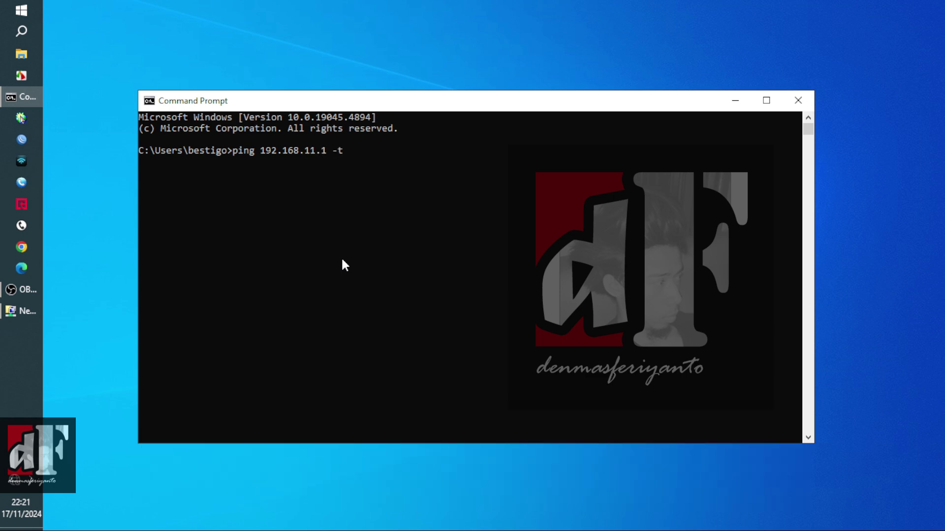
key(Return)
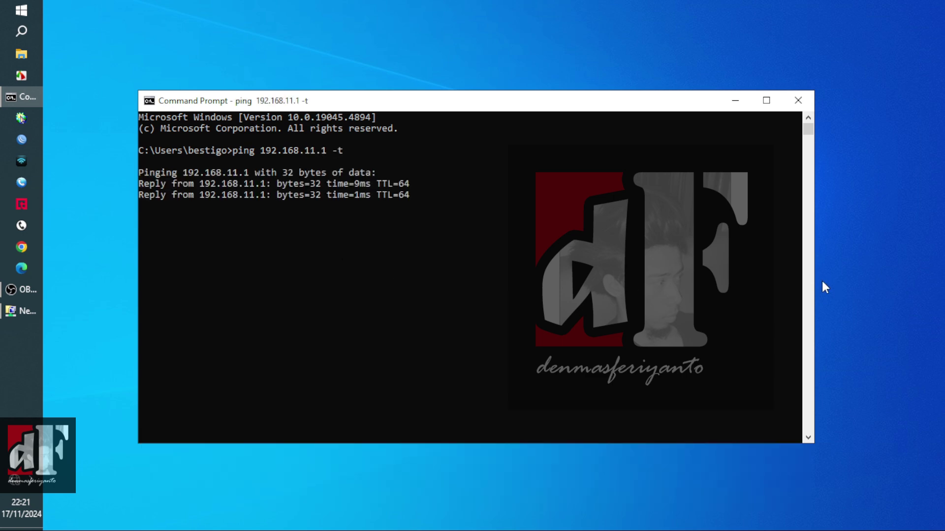
drag(818, 279, 476, 295)
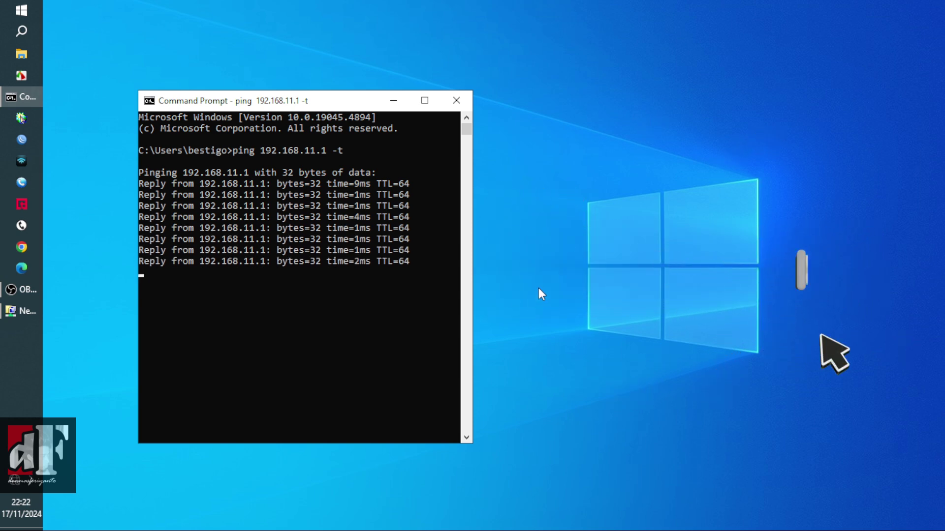
click(417, 316)
key(ctrl+c)
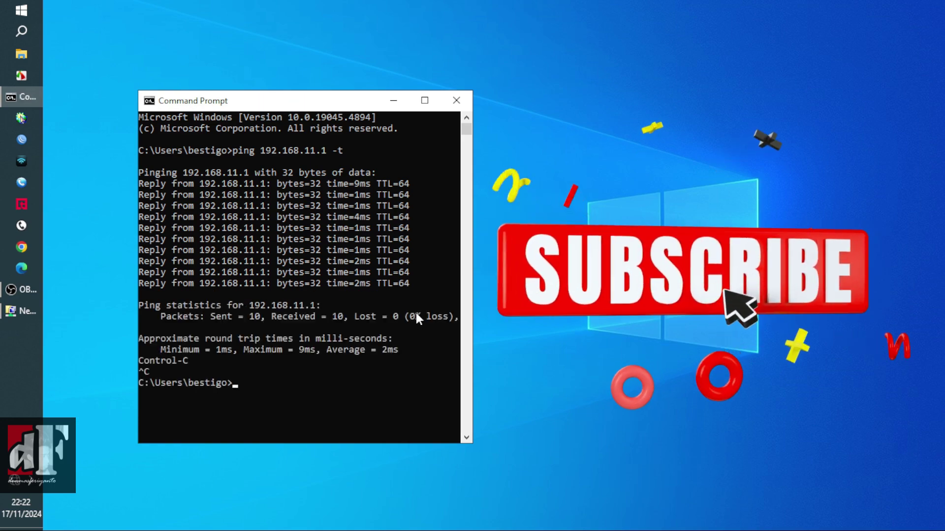
click(394, 100)
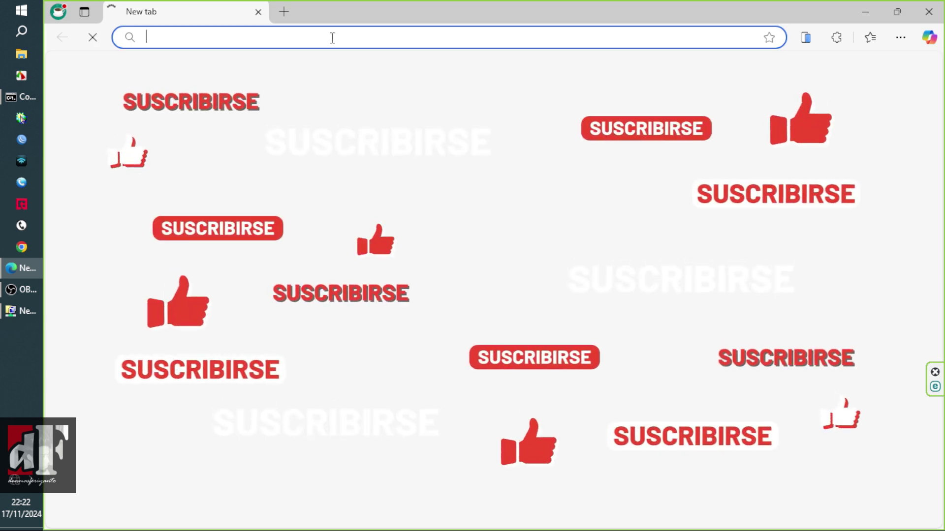
Step: Load the UC120 login page at 192.168.11.1 and enter the admin username and password
text(19)
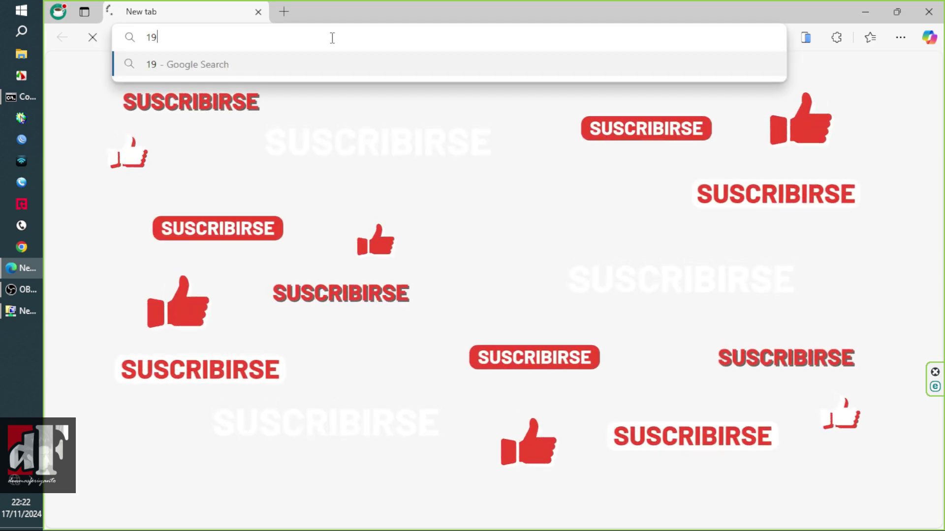
text(2.168)
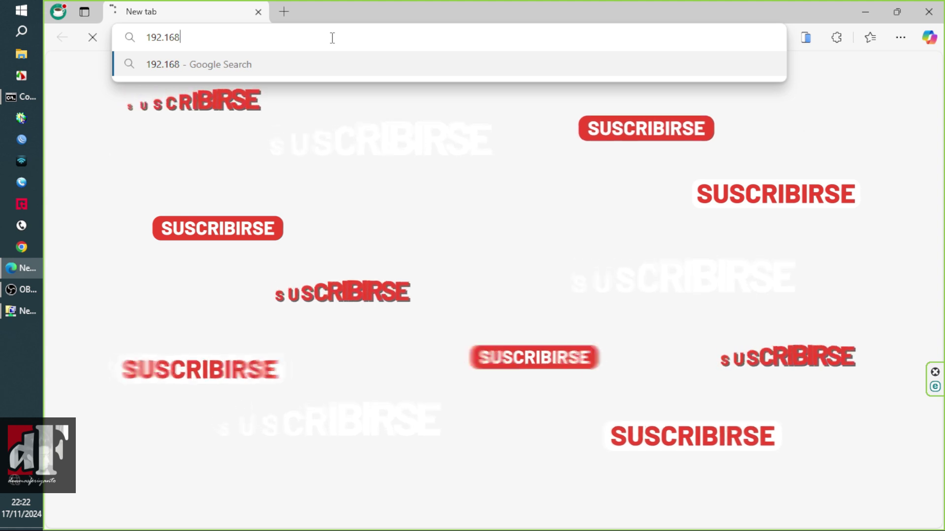
text(.11.1)
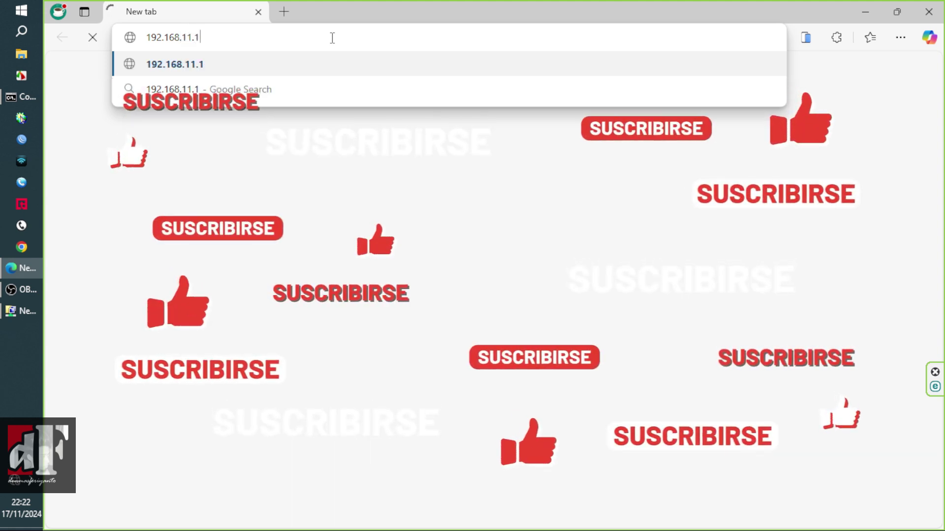
key(Return)
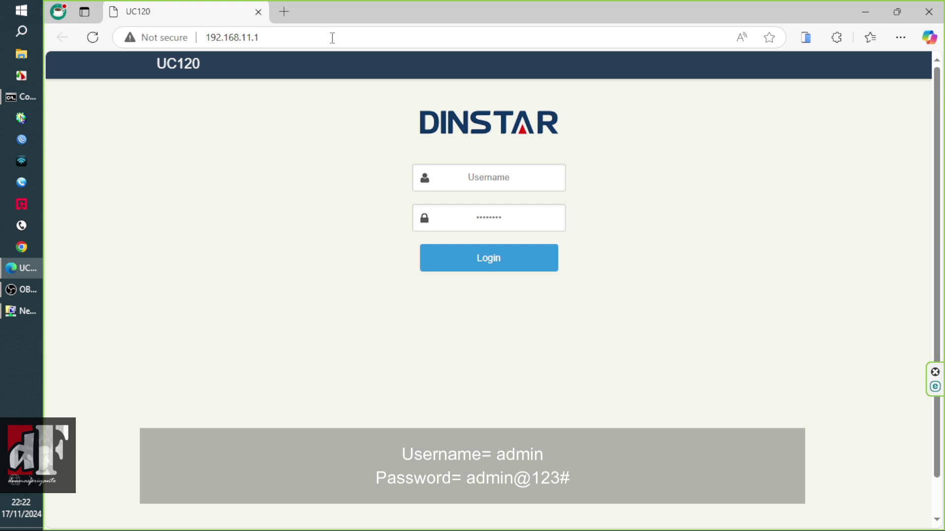
click(480, 166)
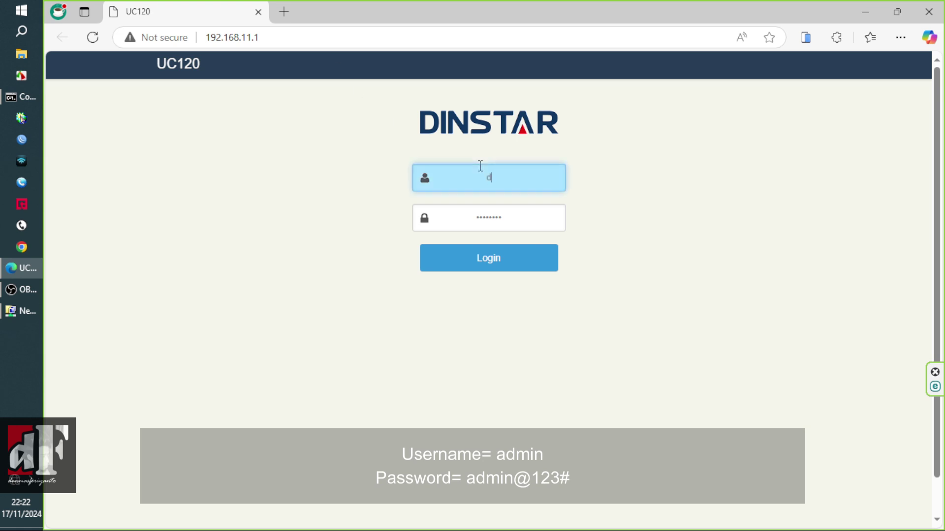
text(admin)
key(Tab)
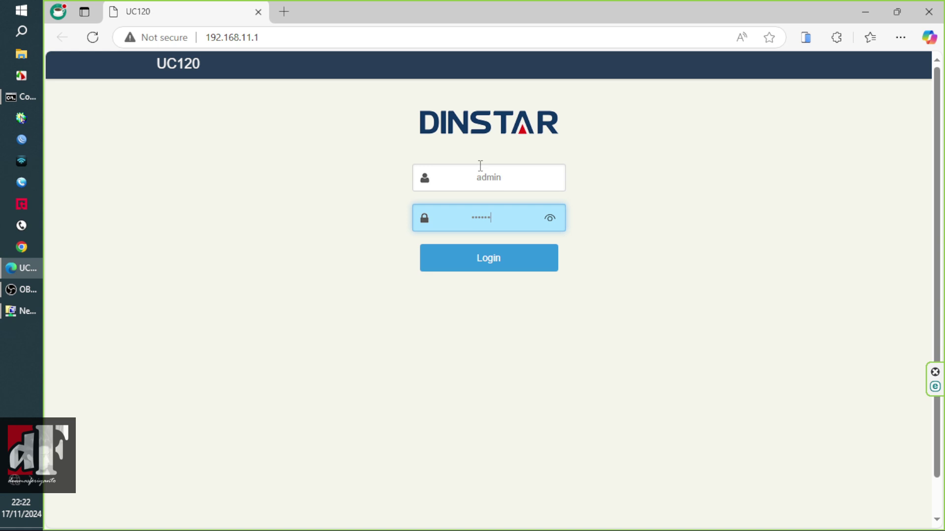
click(552, 220)
Step: Log in, delete the wan_default SIP profile leaving only lan_default, and apply
click(513, 257)
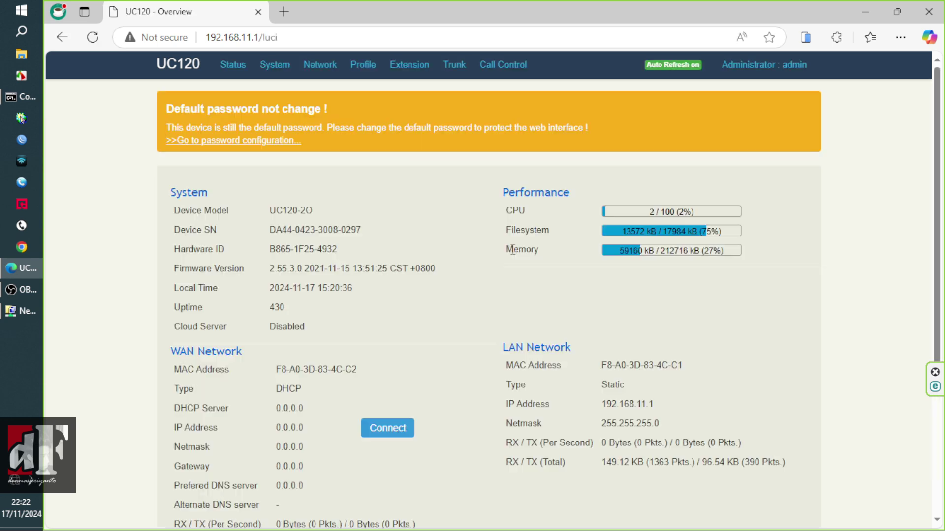
click(320, 65)
mouse_move(362, 65)
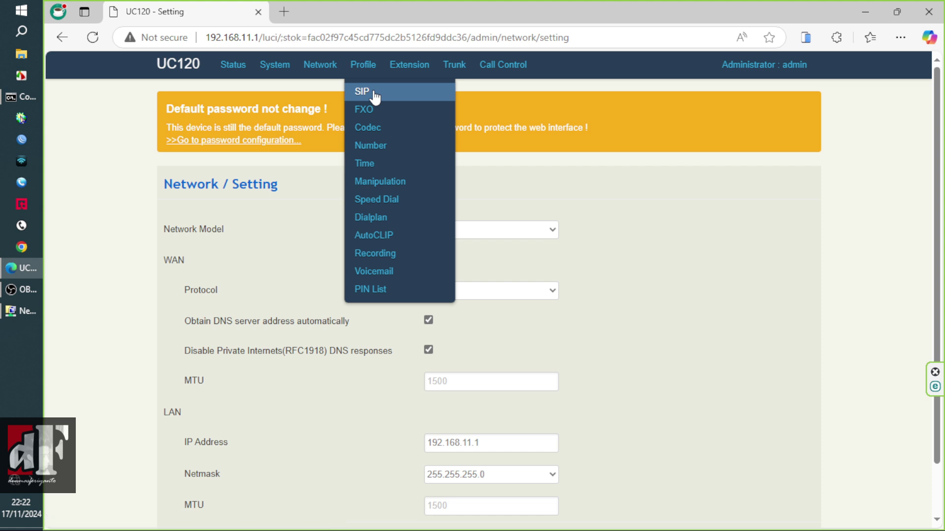
click(375, 96)
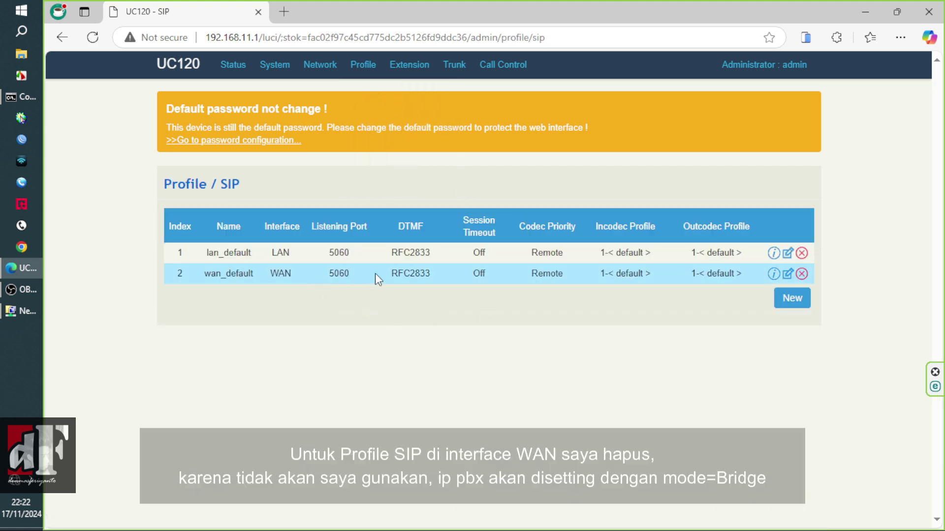
click(800, 274)
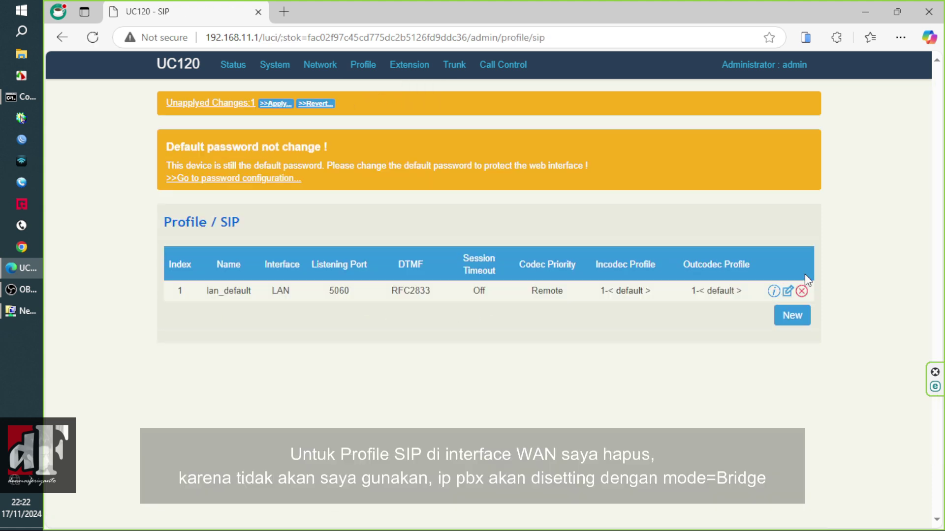
click(277, 104)
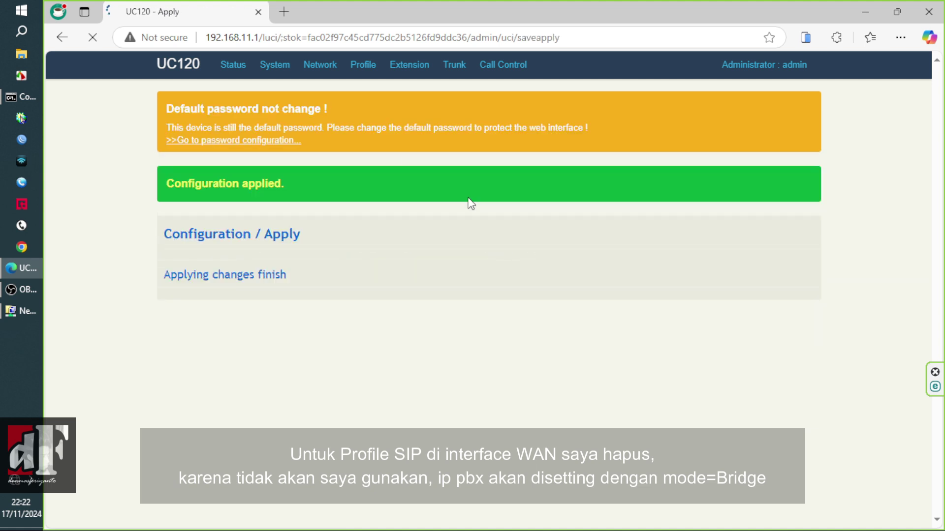
Step: Set the network model to Bridge with device IP 192.168.1.10
mouse_move(320, 67)
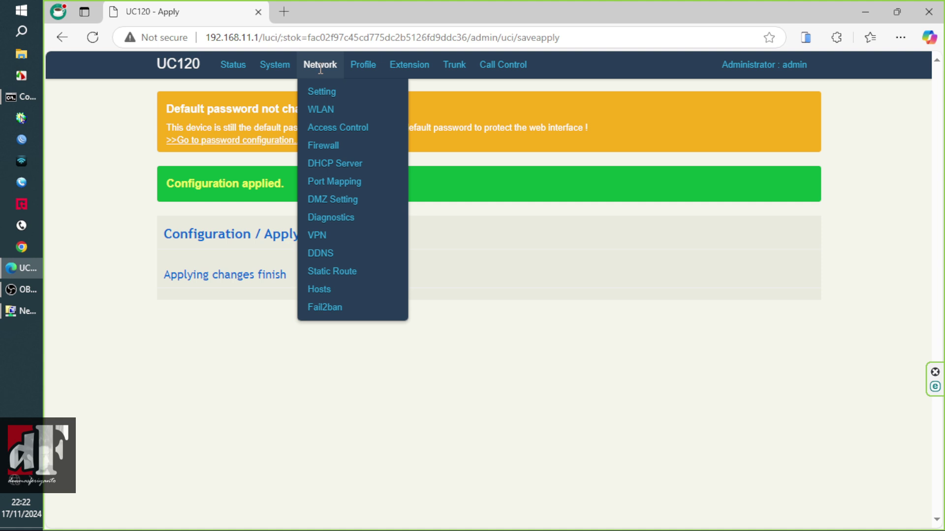
click(322, 91)
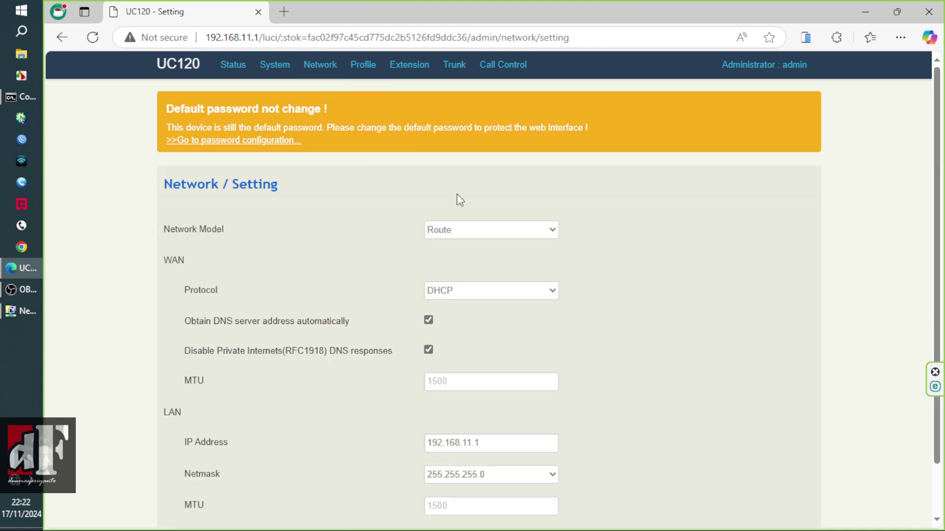
click(551, 230)
click(443, 266)
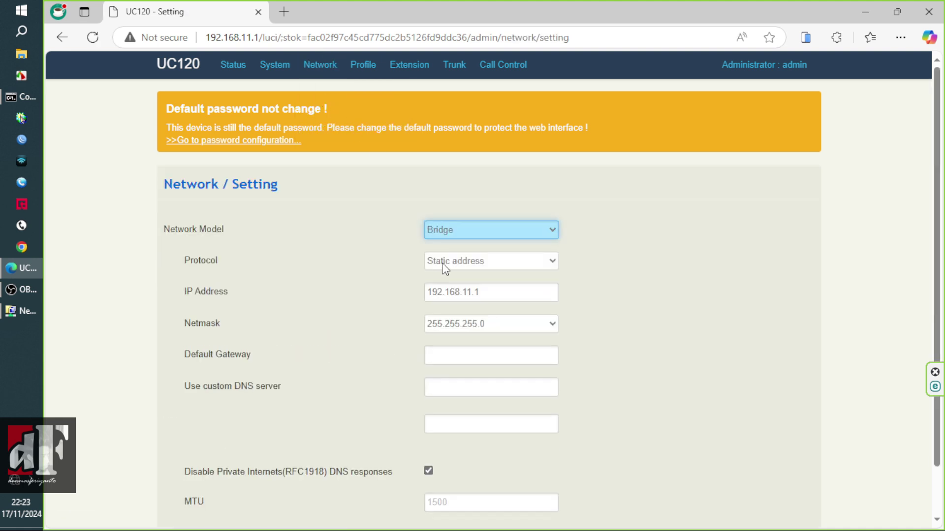
click(472, 292)
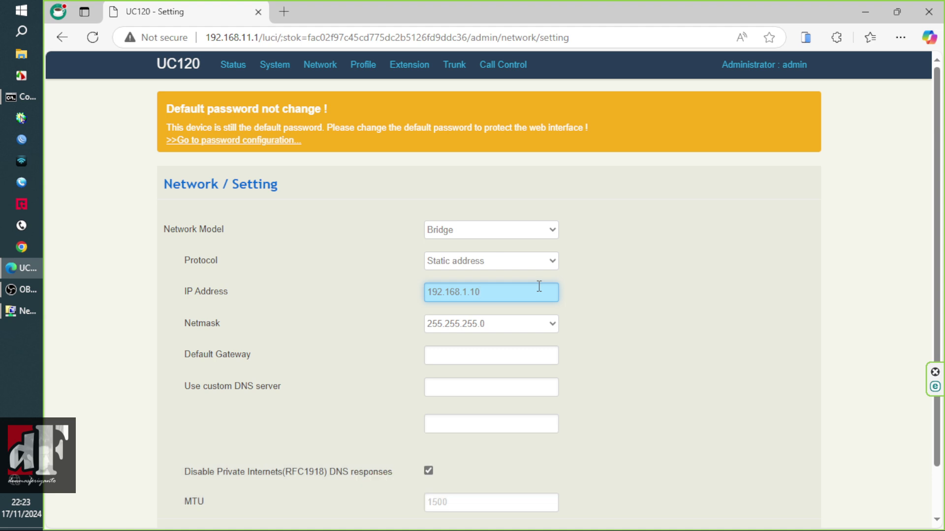
click(578, 304)
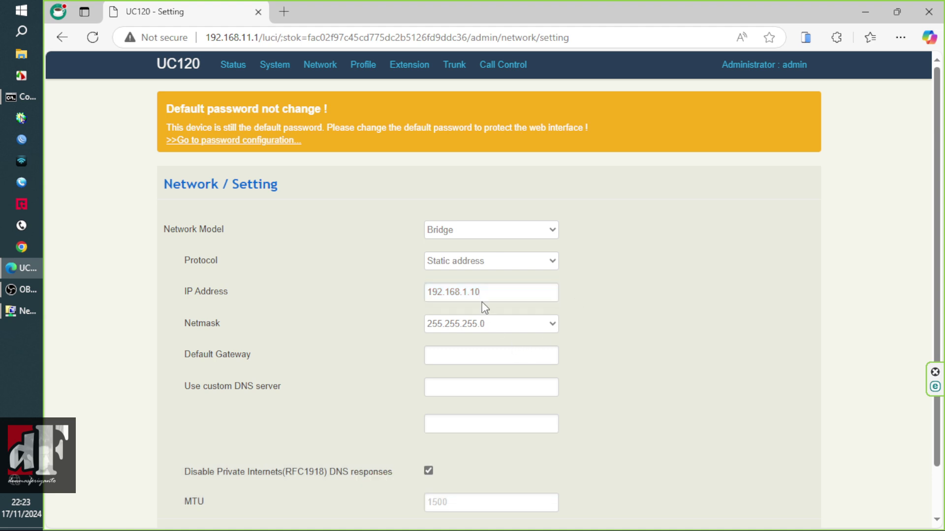
Step: Use 192.168.1.1 as gateway and first DNS, with 1.1.1.1 as second DNS
drag(476, 292, 237, 324)
key(ctrl+c)
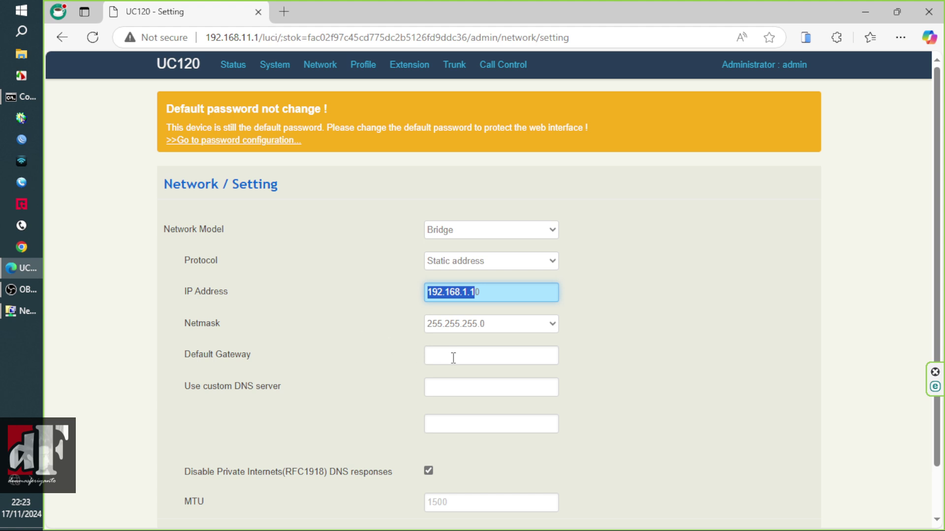
click(453, 357)
key(ctrl+v)
click(454, 384)
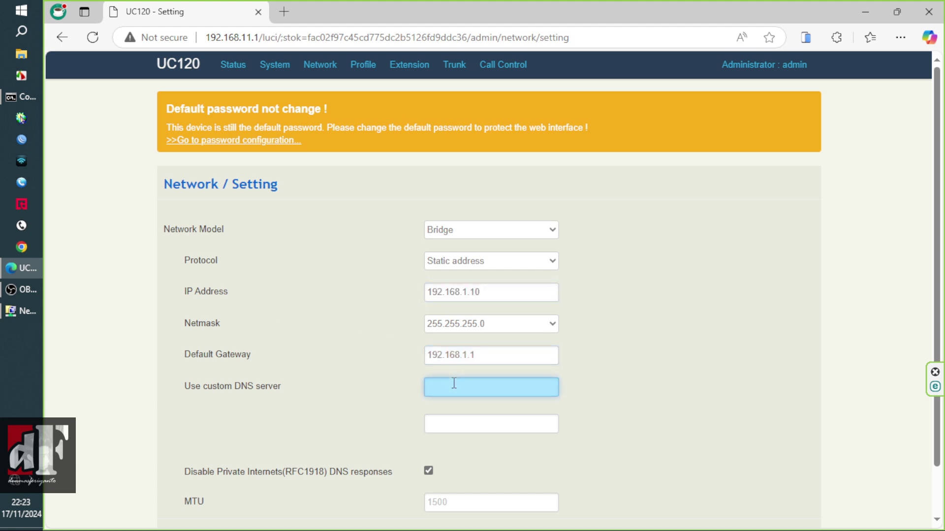
key(ctrl+v)
click(467, 426)
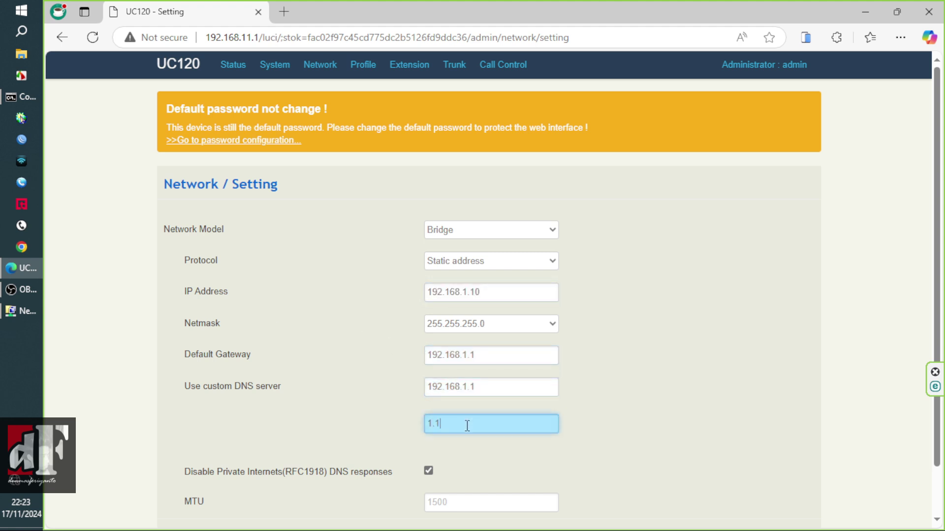
click(677, 368)
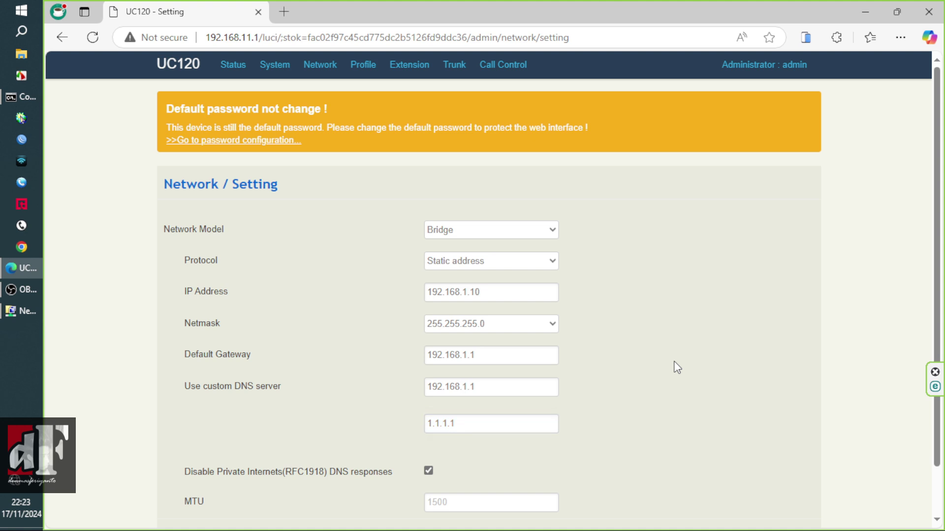
Step: Save and apply the new network settings
scroll(677, 368, down, 1)
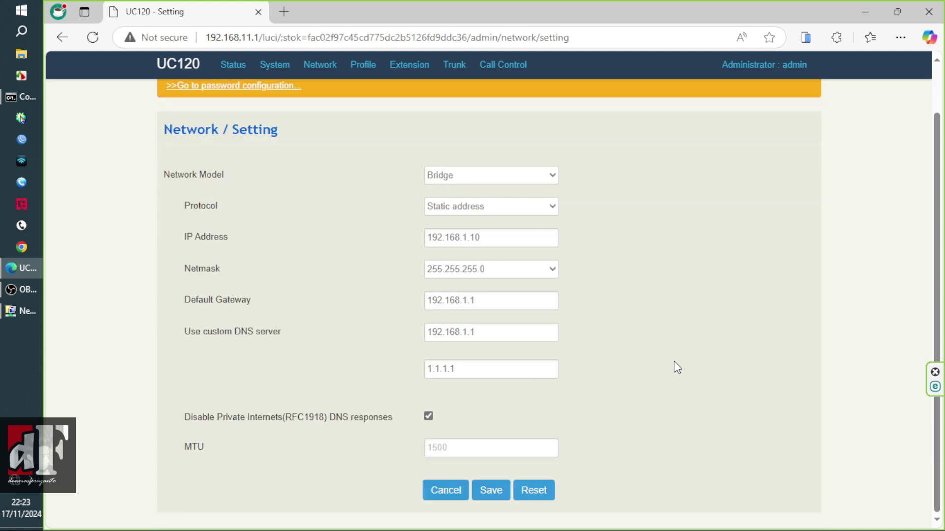
click(480, 490)
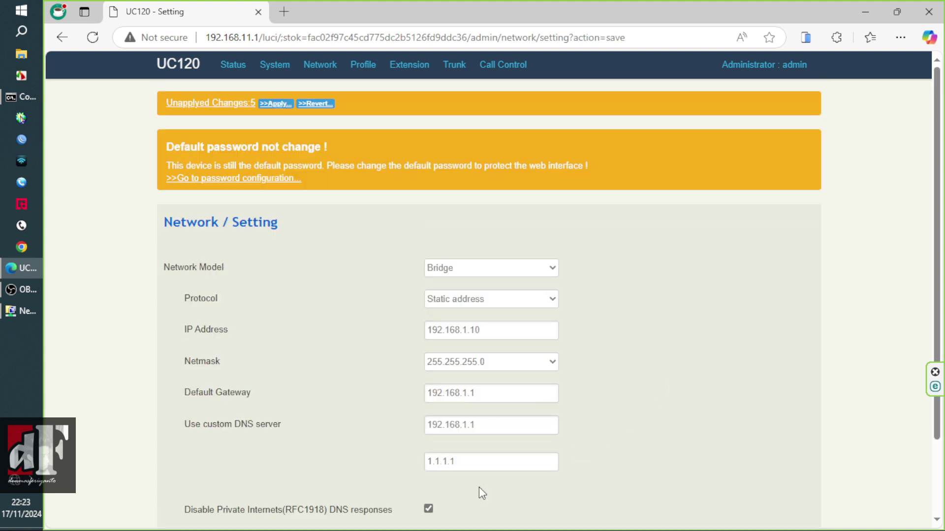
click(276, 105)
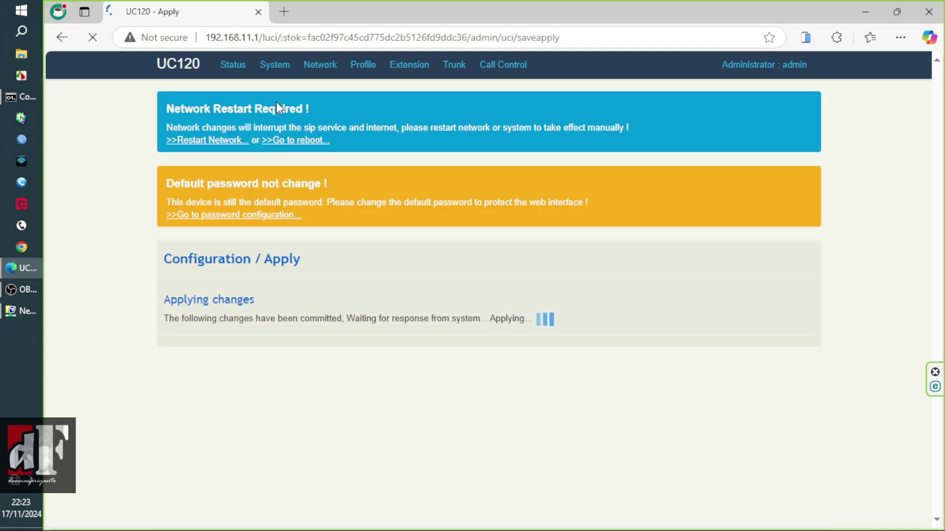
click(312, 141)
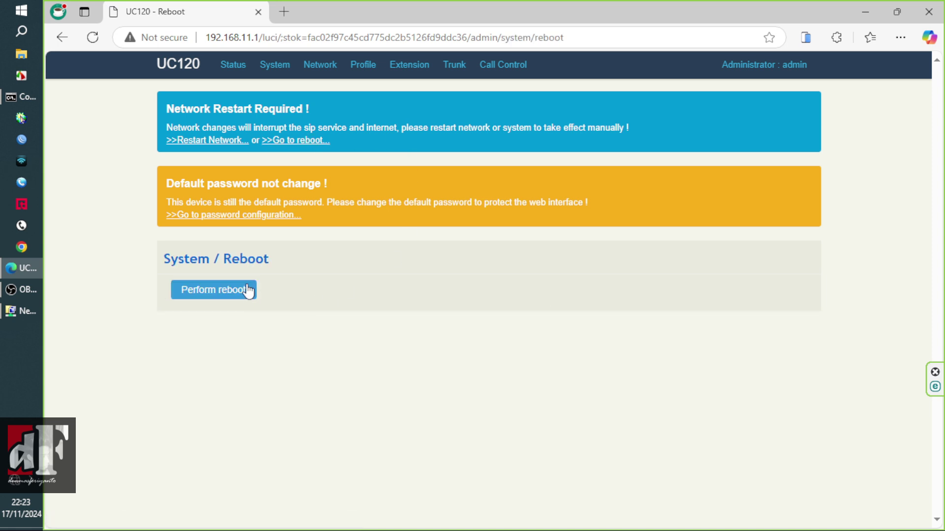
Step: Perform the UC120 reboot and minimise Edge to show the desktop
click(247, 290)
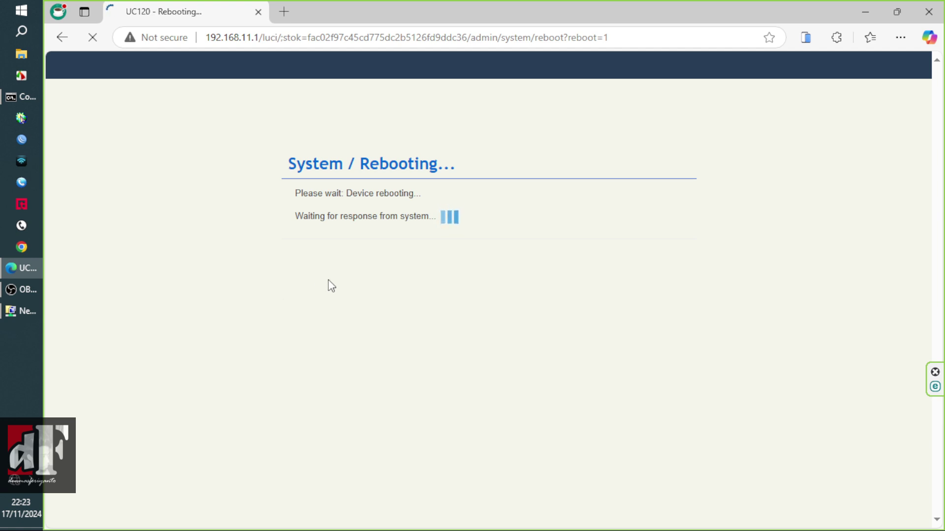
click(30, 268)
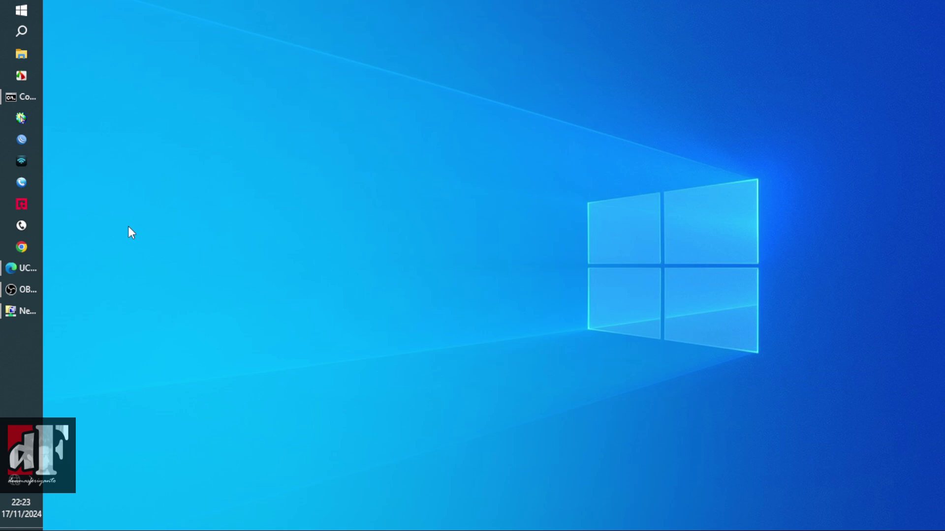
Step: Switch Ethernet's IPv4 back to obtaining an IP address automatically
click(22, 314)
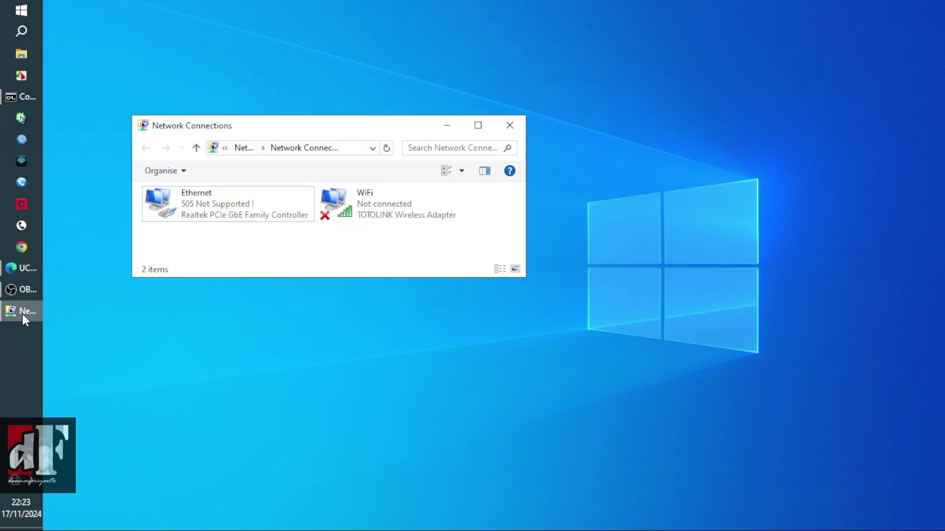
click(193, 199)
right_click(193, 200)
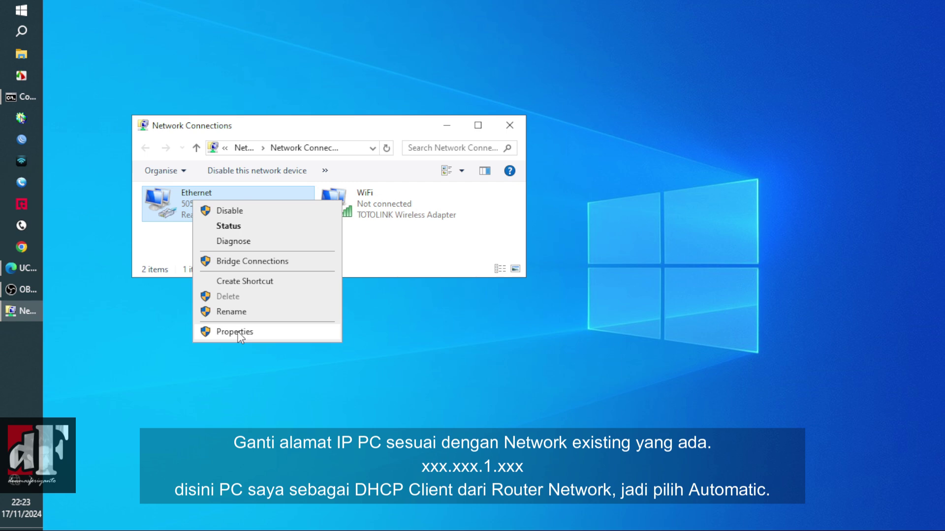
click(238, 333)
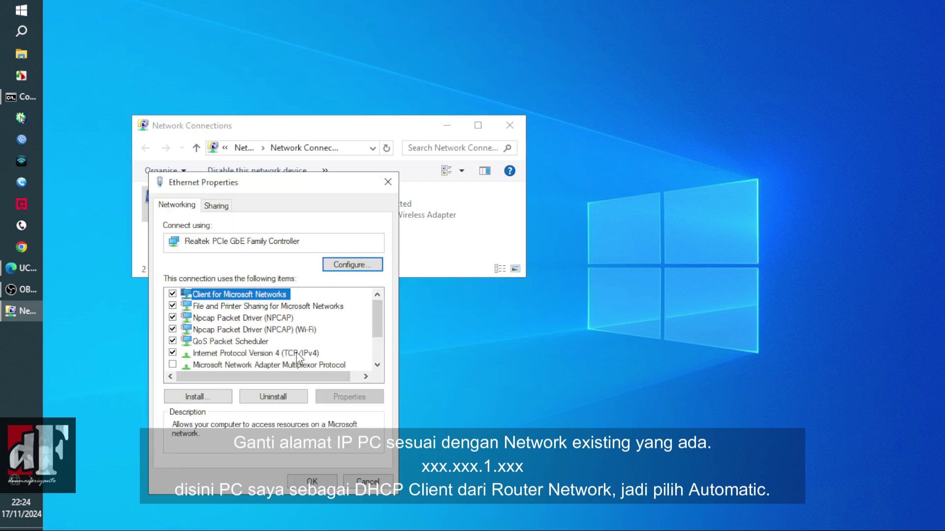
click(297, 353)
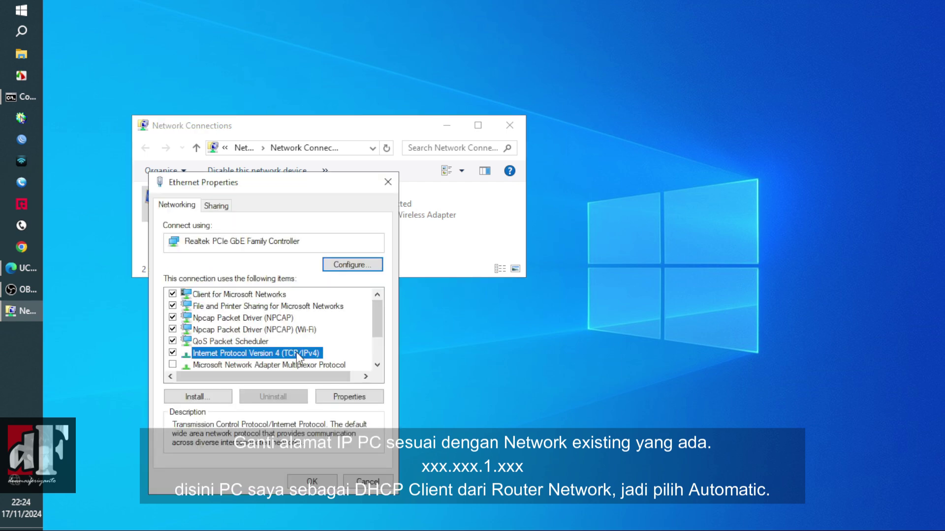
click(340, 396)
click(198, 306)
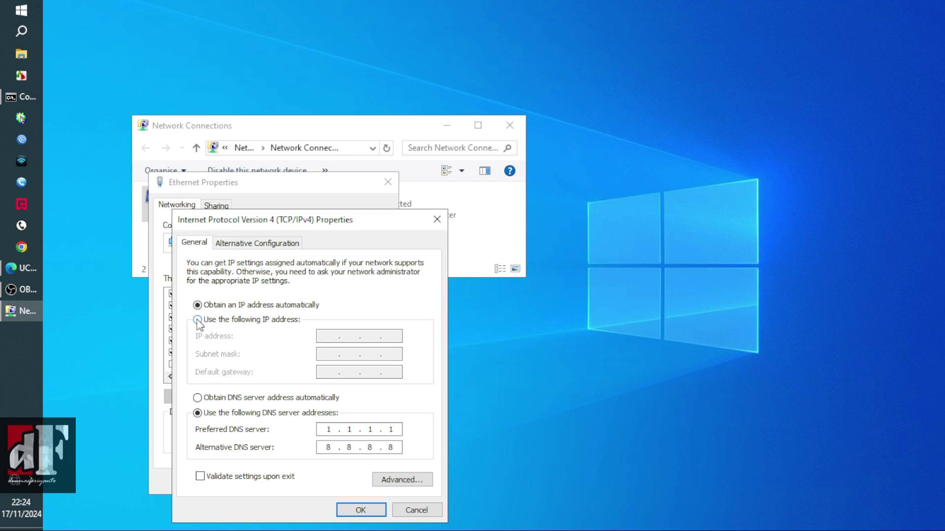
click(361, 510)
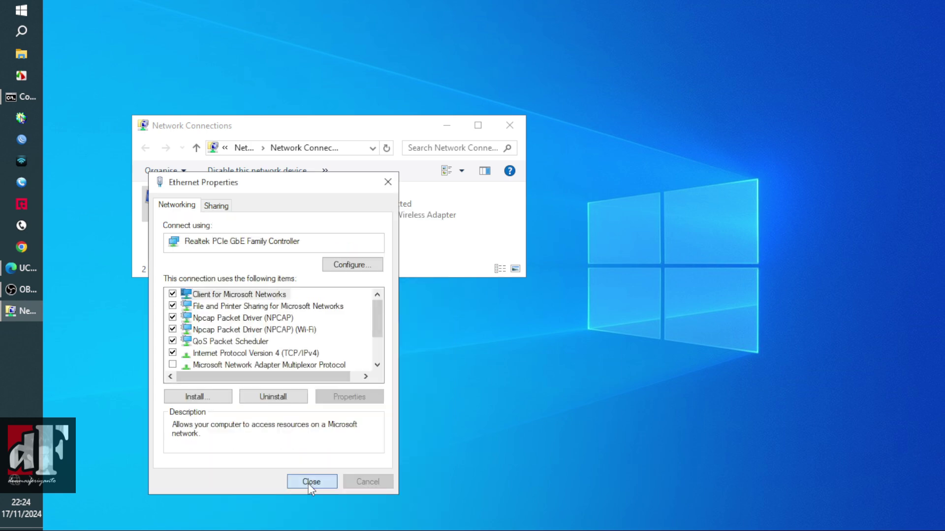
click(309, 483)
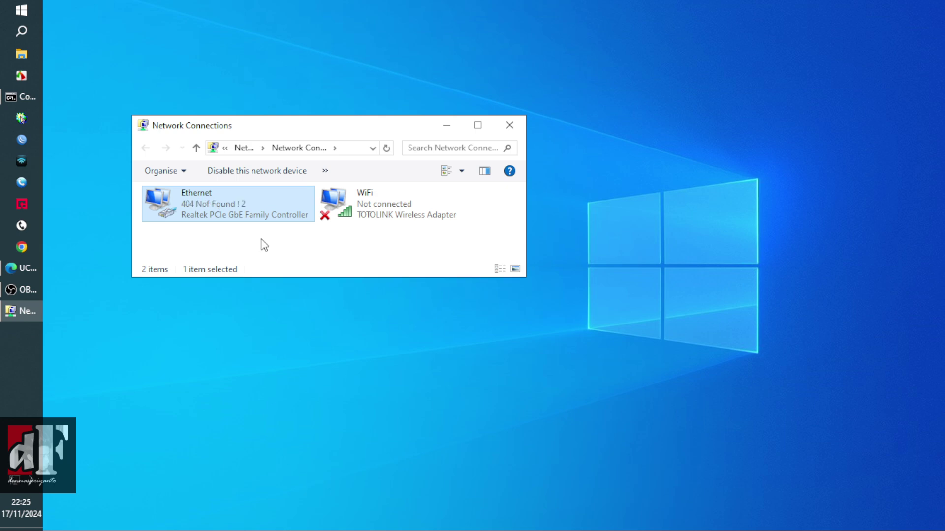
Step: Check the Ethernet status details showing leased address 192.168.1.5, gateway 192.168.1.1
click(261, 240)
right_click(194, 202)
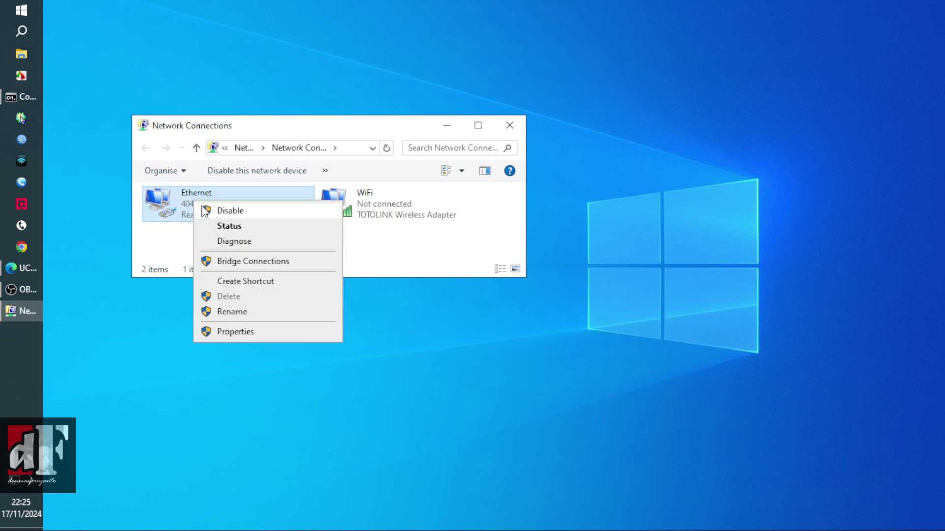
click(228, 228)
click(399, 249)
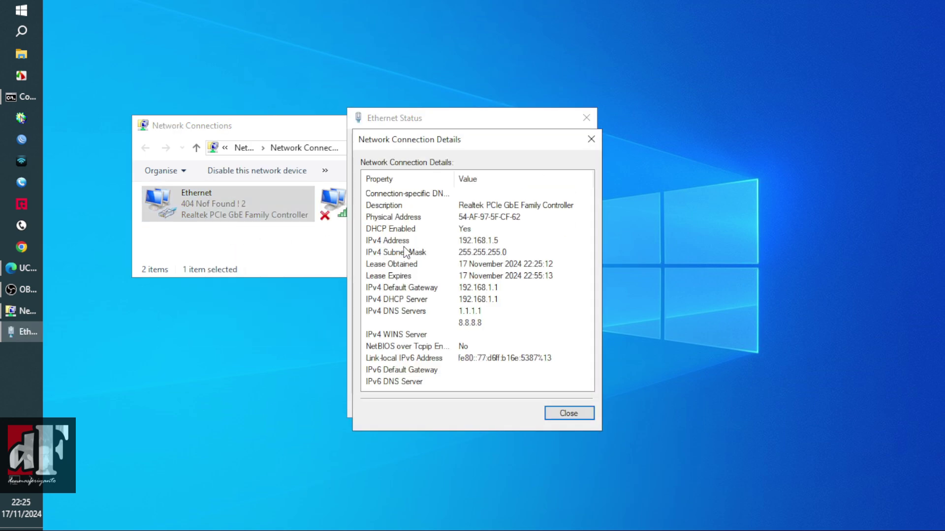
click(496, 240)
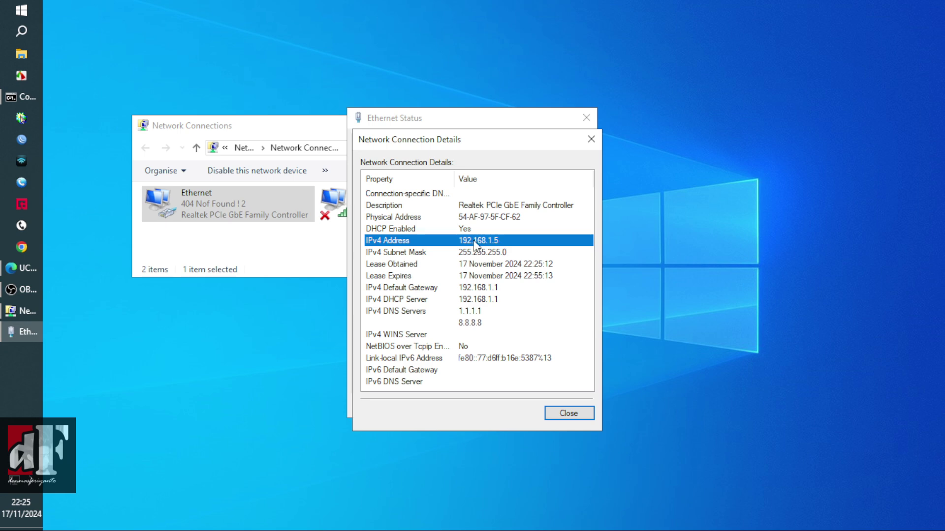
click(569, 414)
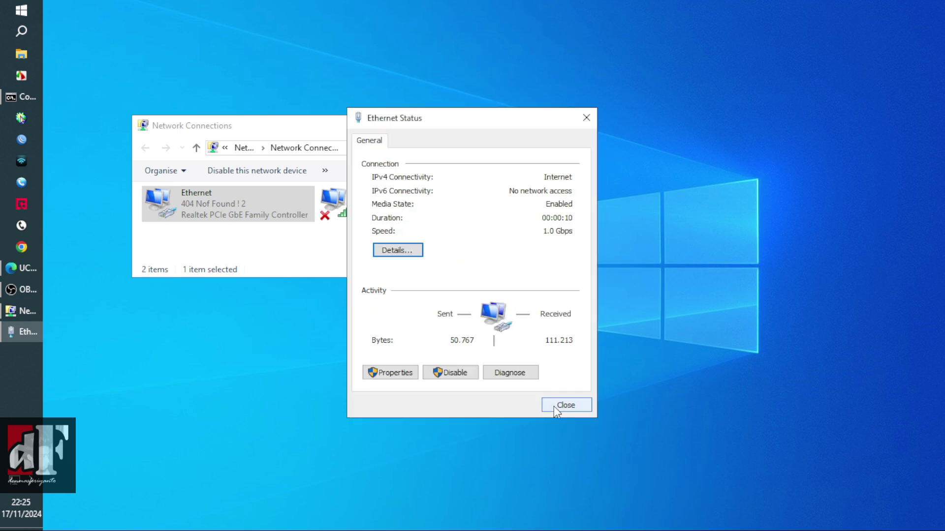
click(551, 404)
click(319, 238)
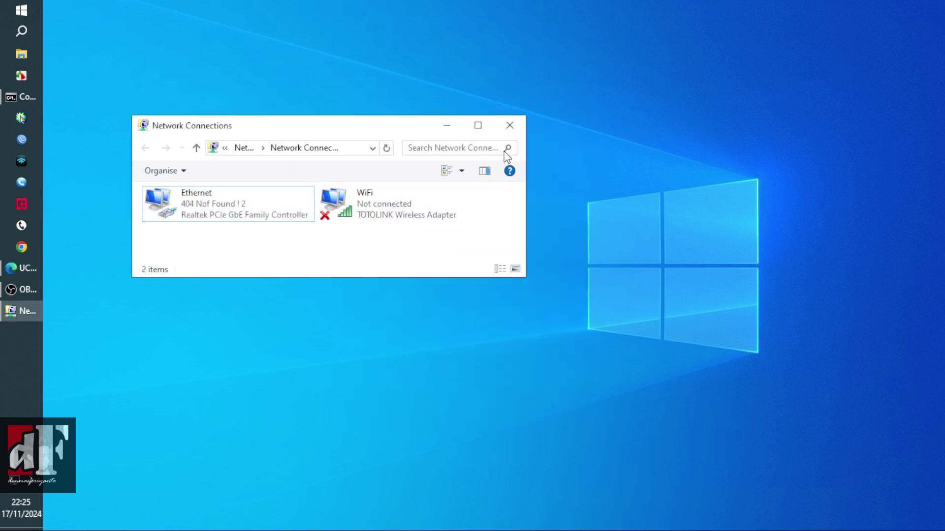
Step: Ping the UC120 at 192.168.1.10 continuously, stopping after six replies with no loss
click(510, 125)
click(22, 97)
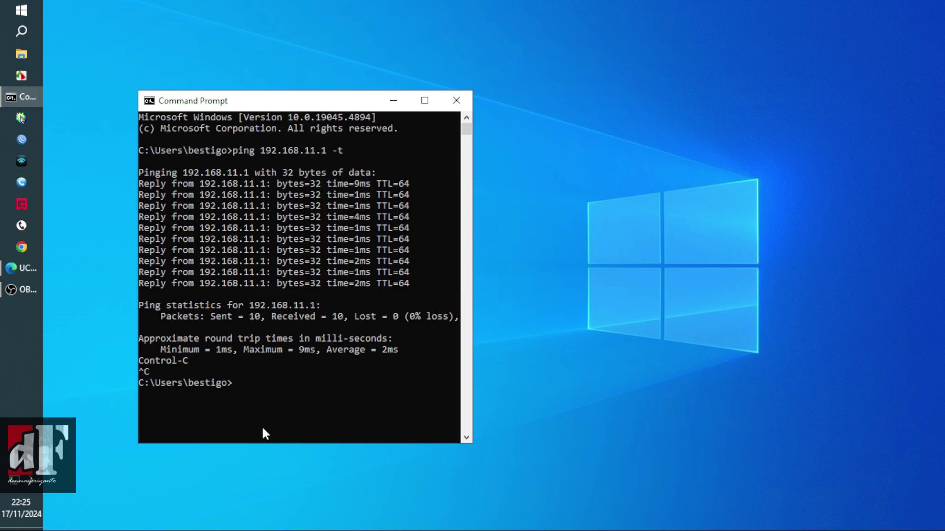
click(268, 396)
text(ping 192.168.1.1)
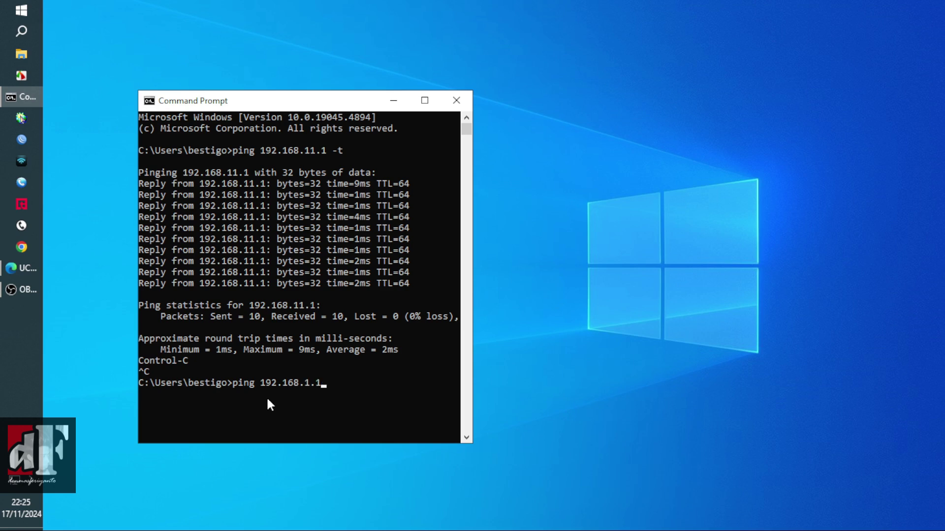
text(0 -t)
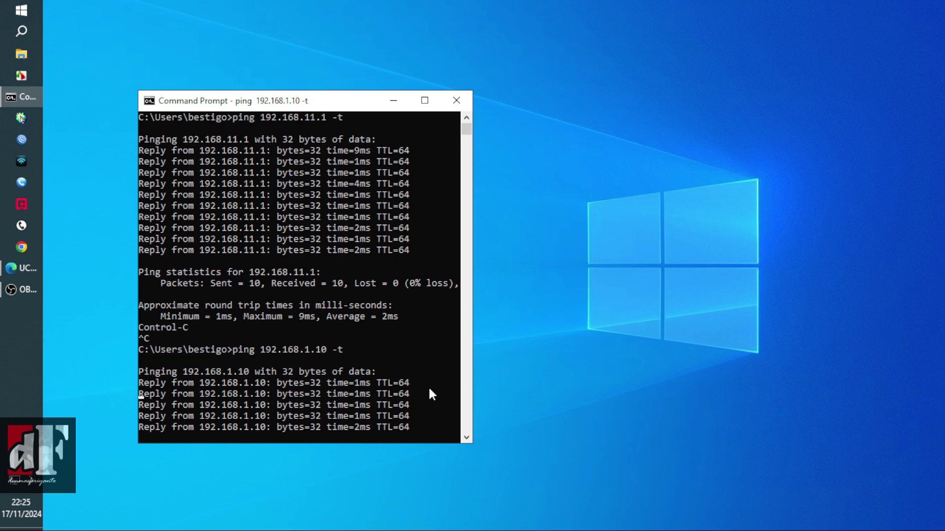
key(ctrl+c)
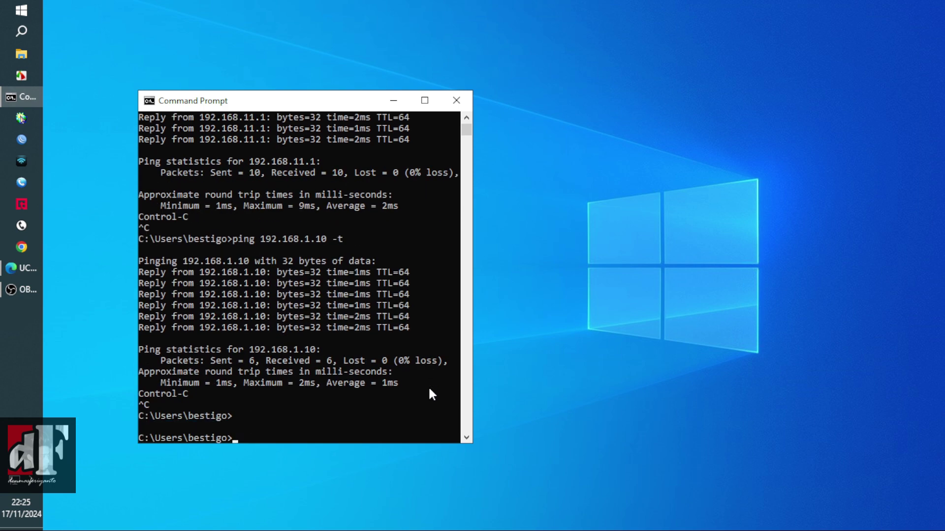
Step: Open 192.168.1.10 in Edge and log in with the admin username and password
click(393, 100)
click(26, 268)
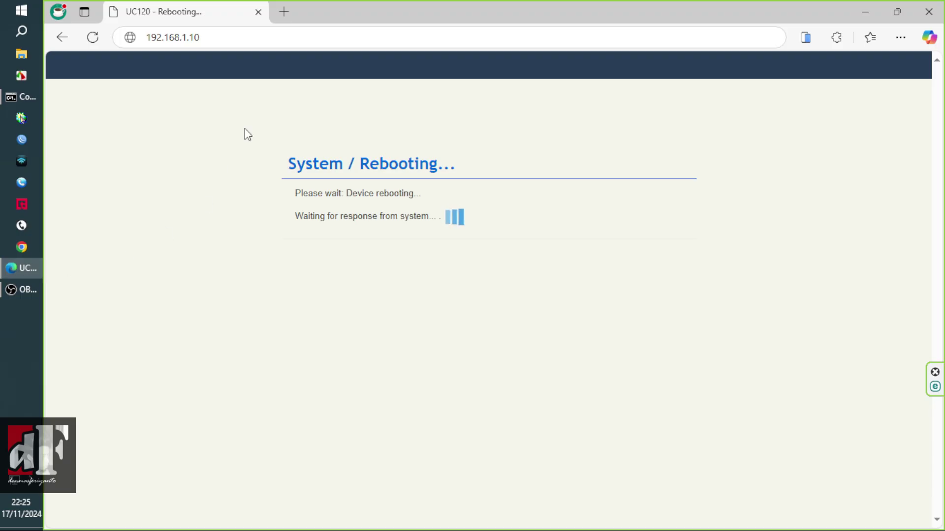
click(211, 36)
text(192.168.)
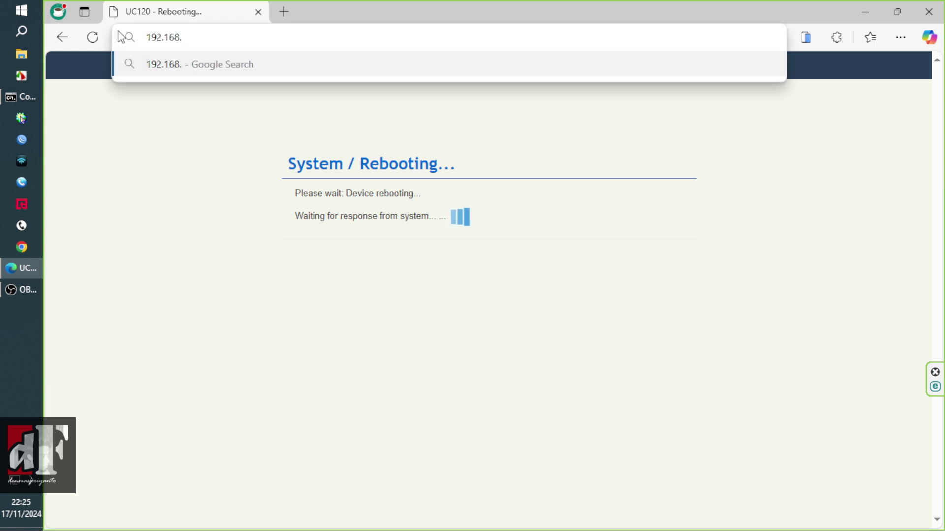
text(1.10)
key(Return)
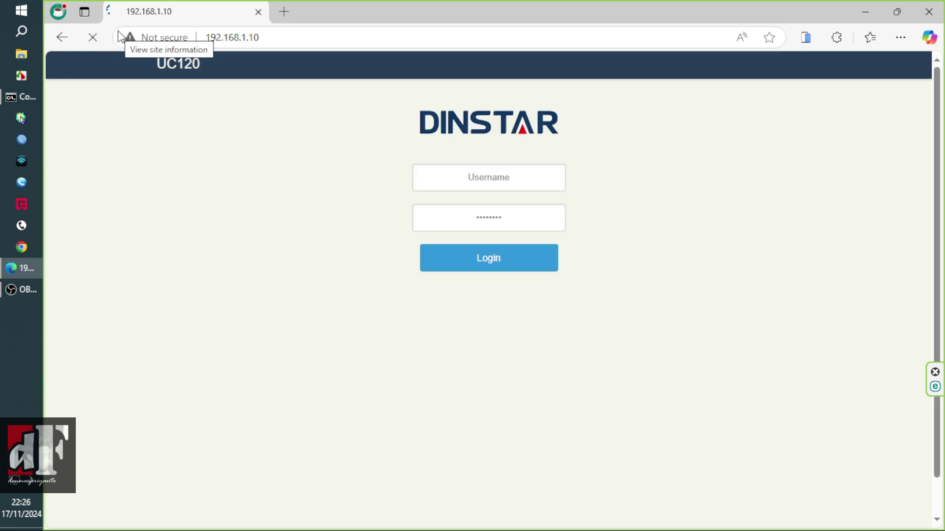
click(490, 166)
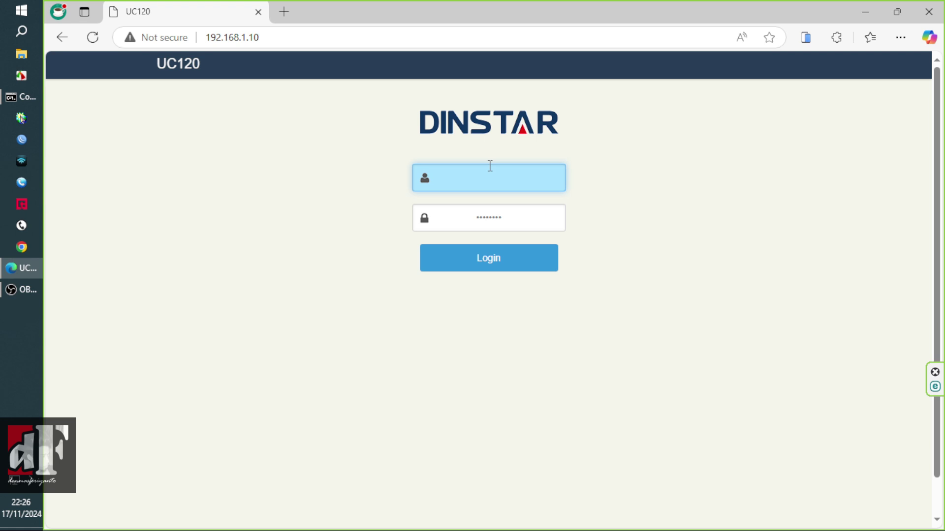
text(admin)
key(Tab)
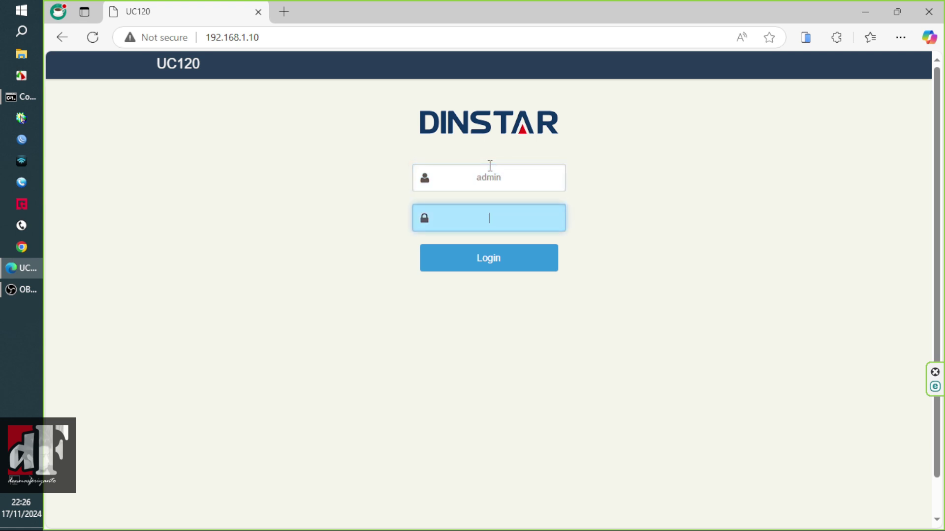
click(549, 218)
click(533, 252)
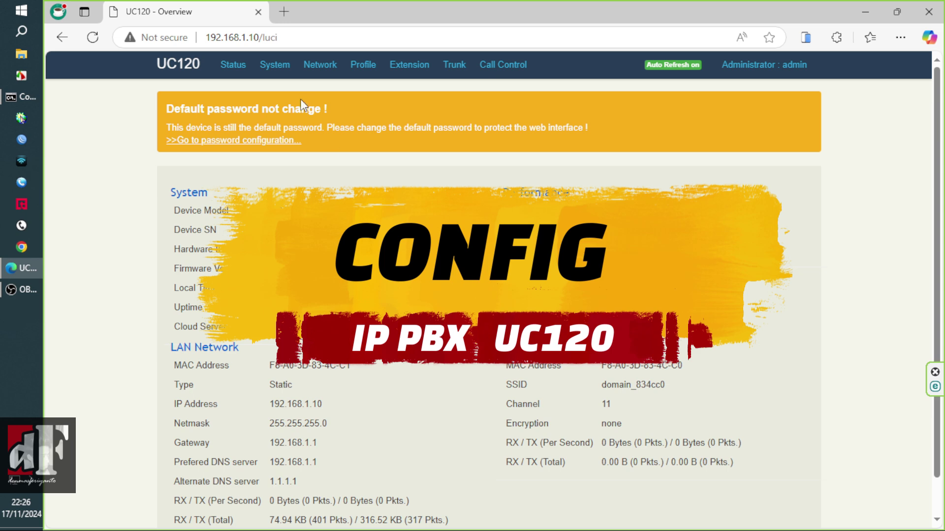
Step: Set the system timezone to Asia/Jakarta and the date format to DD-MM-YYYY
mouse_move(279, 72)
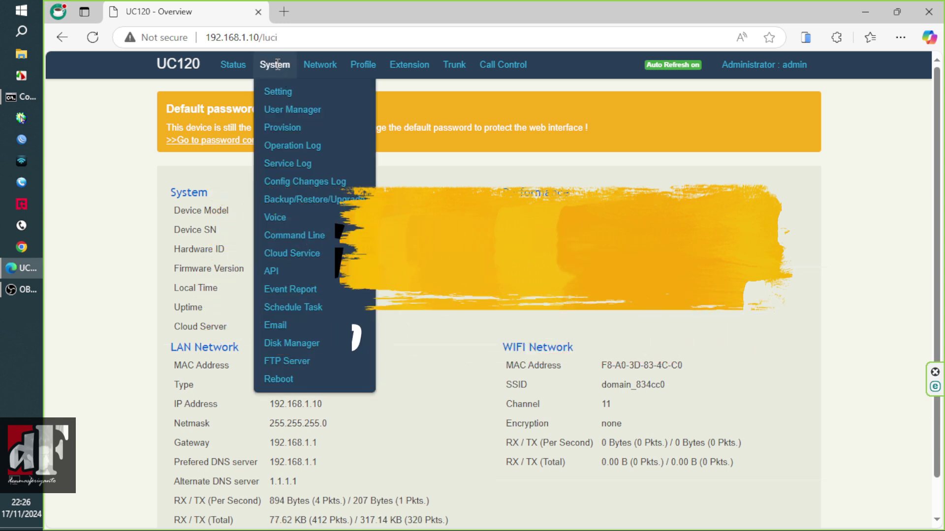
click(296, 98)
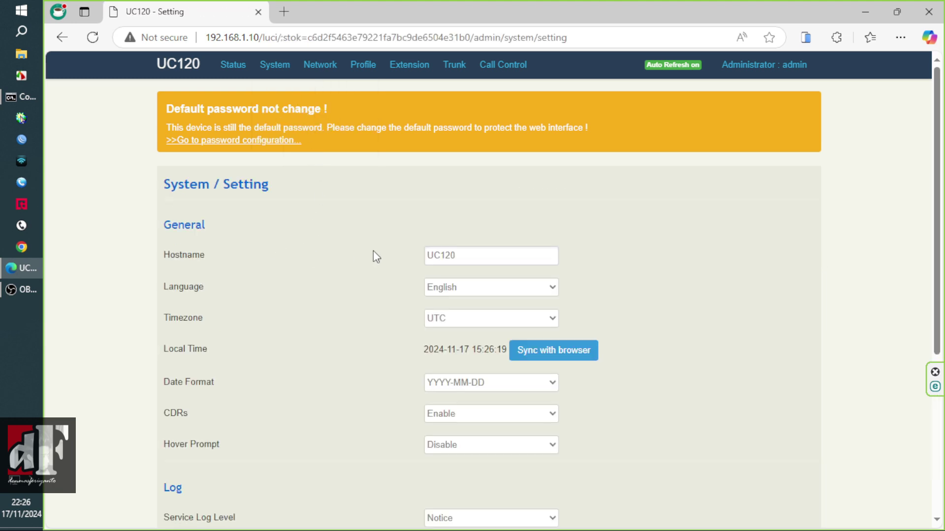
scroll(648, 230, down, 1)
click(523, 254)
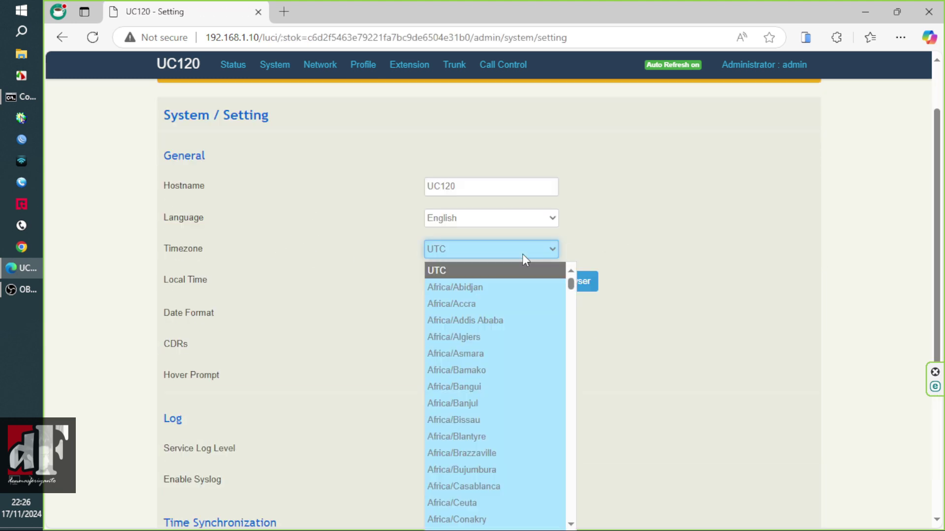
scroll(522, 345, down, 8)
scroll(524, 391, down, 20)
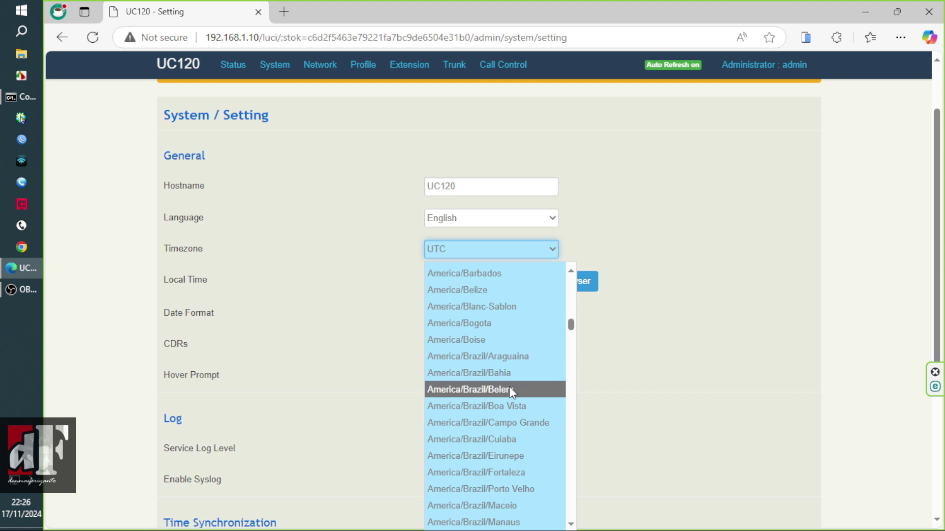
scroll(509, 391, down, 20)
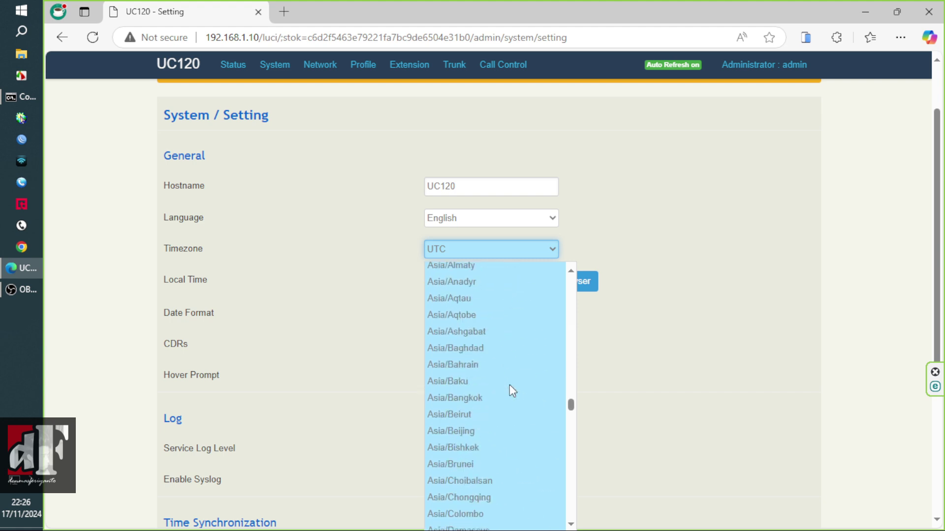
scroll(512, 392, up, 3)
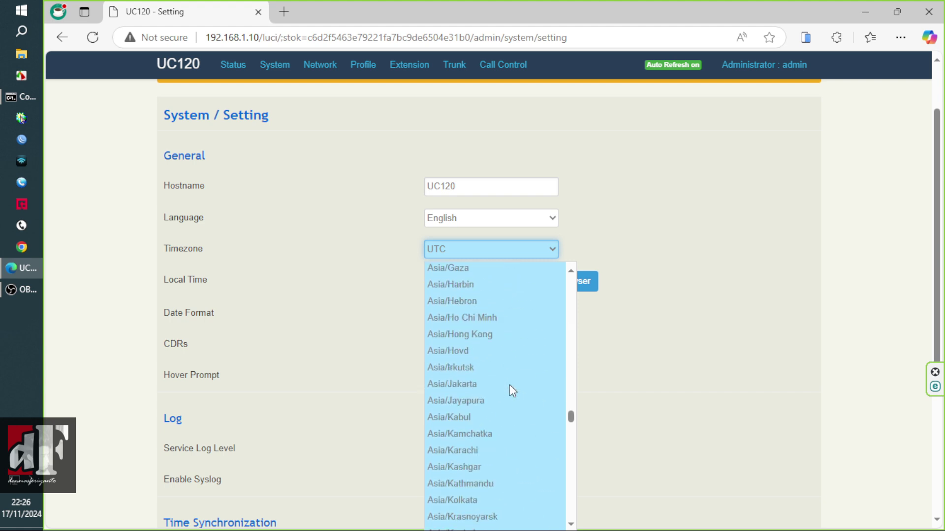
click(488, 384)
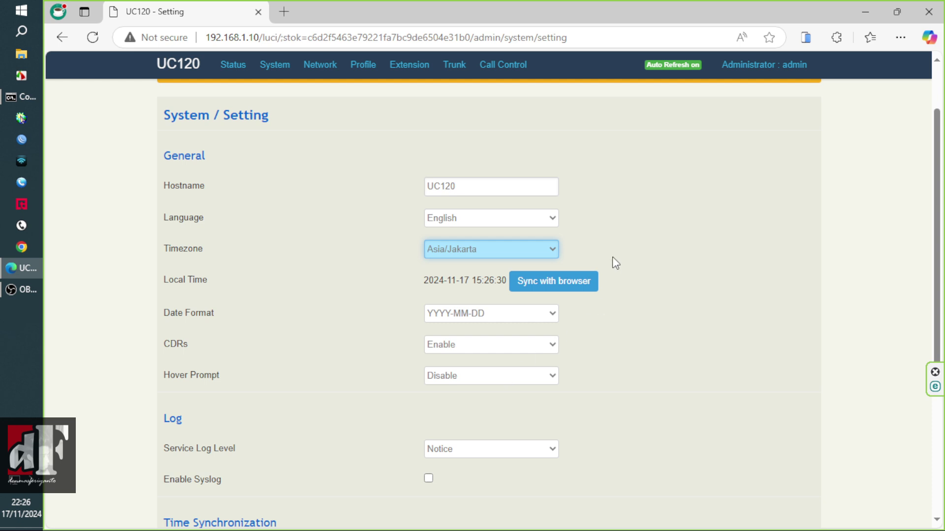
click(508, 314)
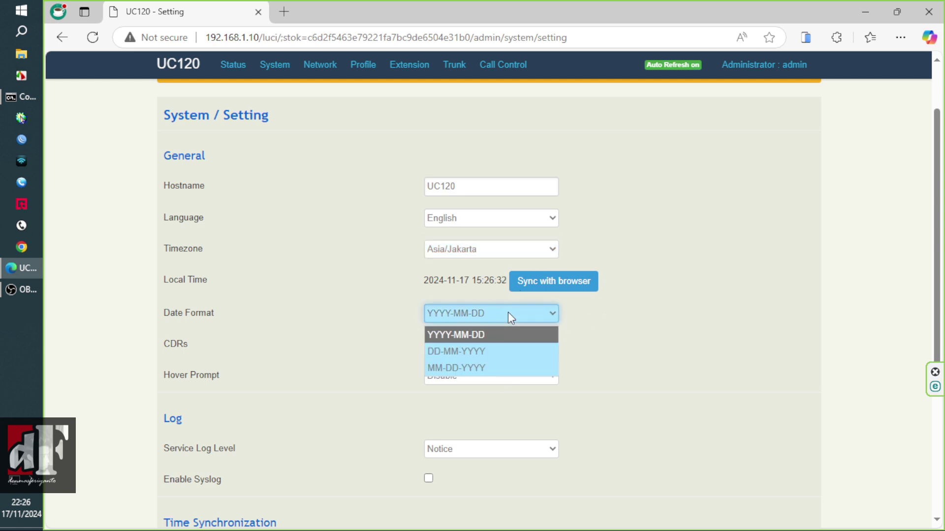
click(508, 346)
click(701, 334)
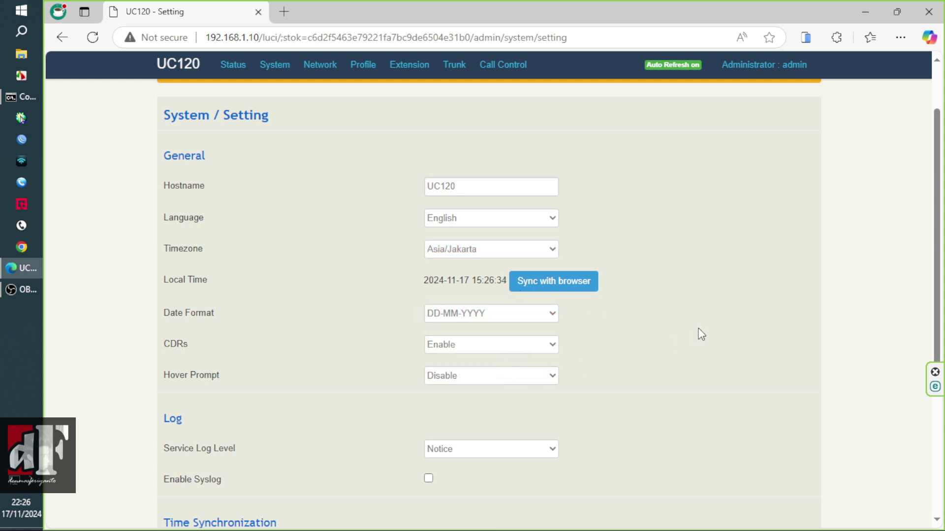
Step: Change the first two NTP servers to id.pool.ntp.org and asia.pool.ntp.org, then save and apply
scroll(701, 334, down, 4)
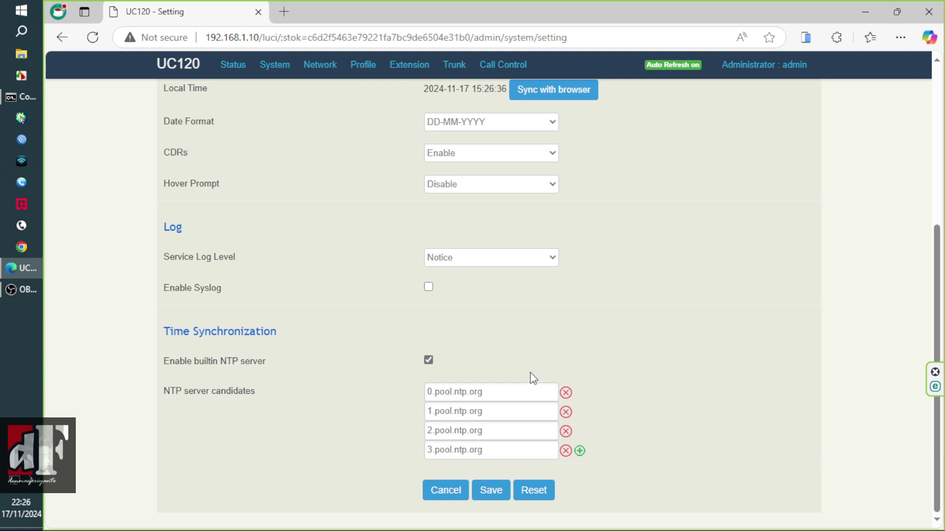
click(435, 394)
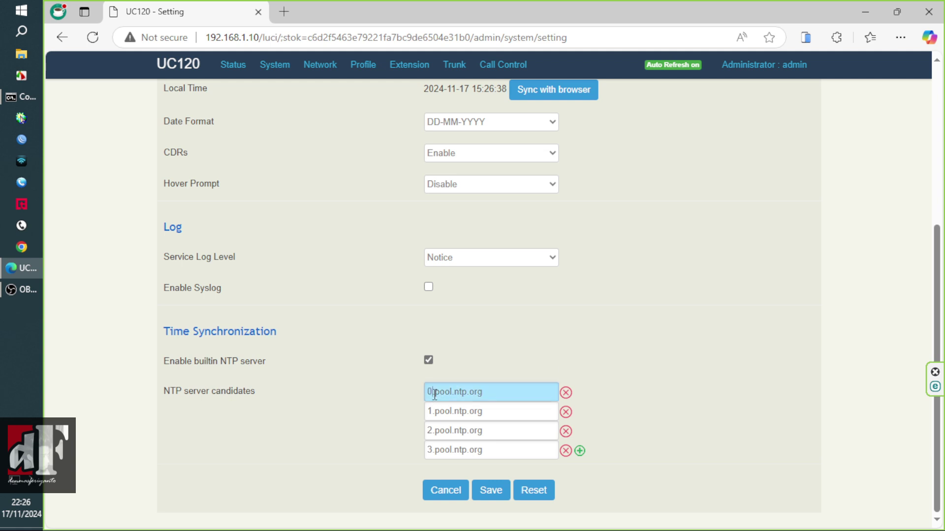
drag(434, 393, 416, 395)
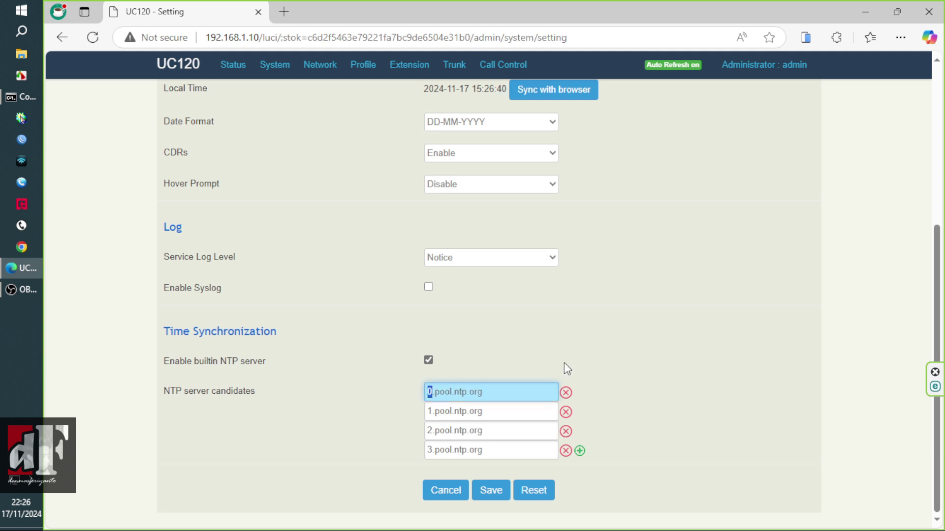
text(id)
double_click(430, 412)
text(asia)
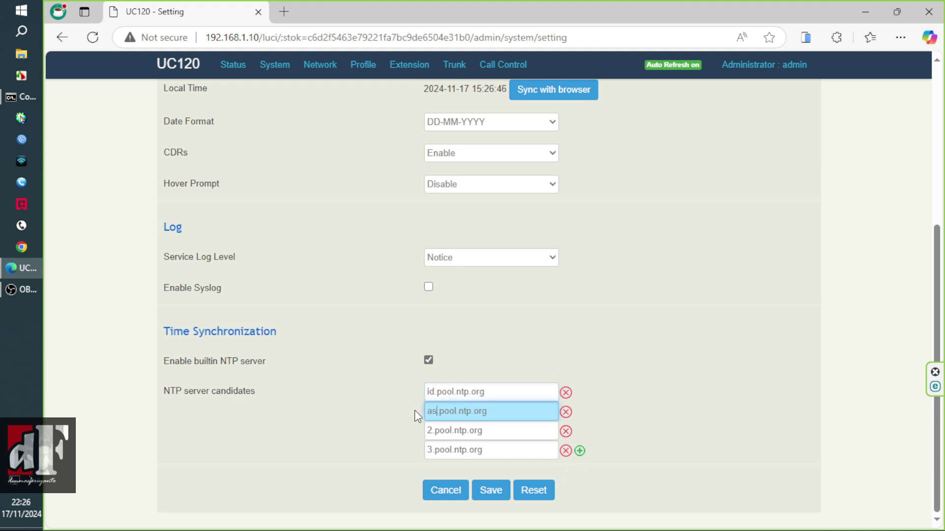
click(771, 384)
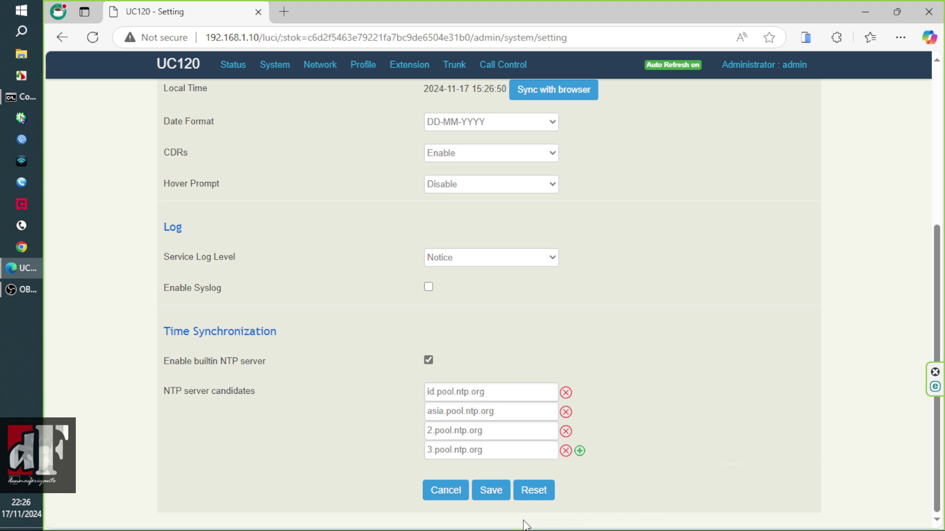
click(493, 505)
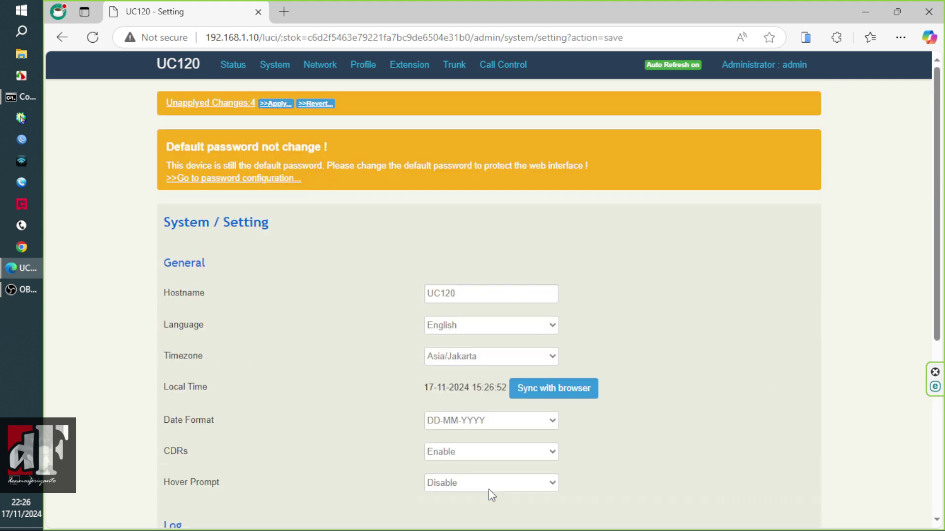
click(275, 103)
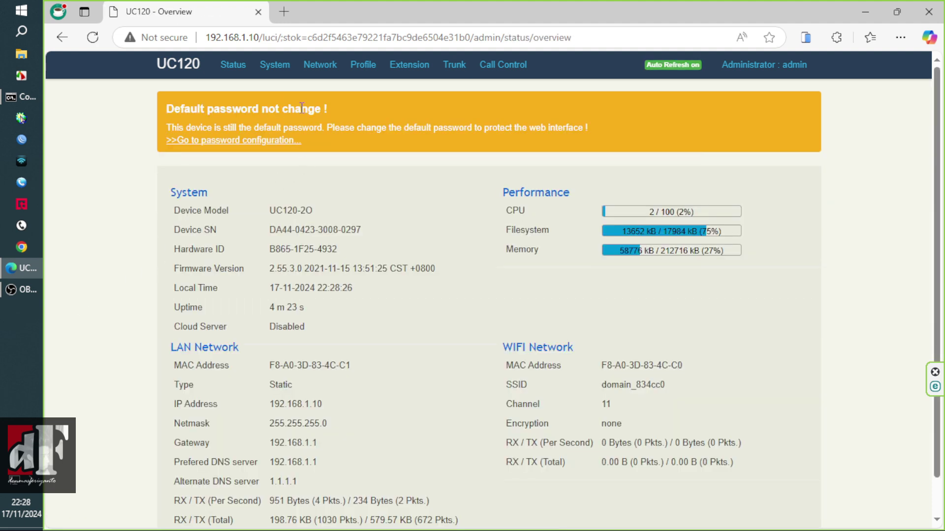
Step: On the password page, enter the current admin password and reveal it to check
mouse_move(285, 70)
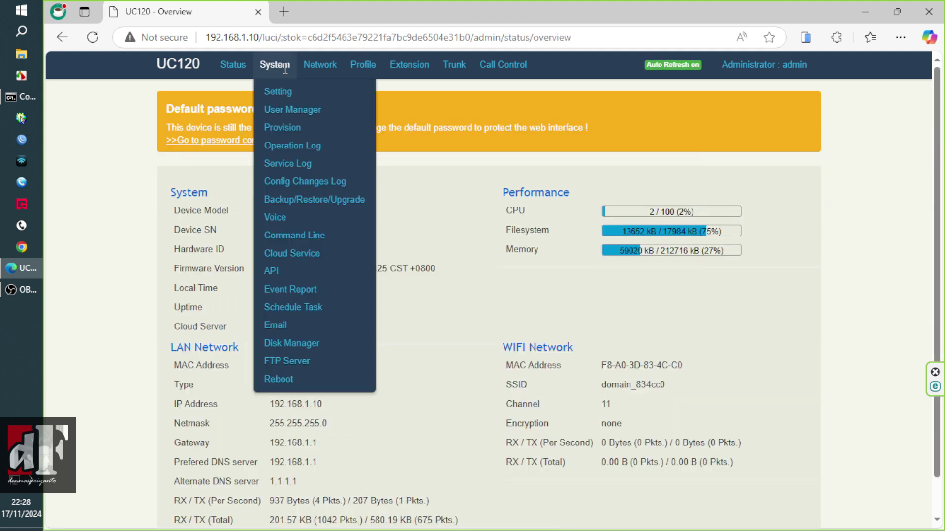
click(294, 111)
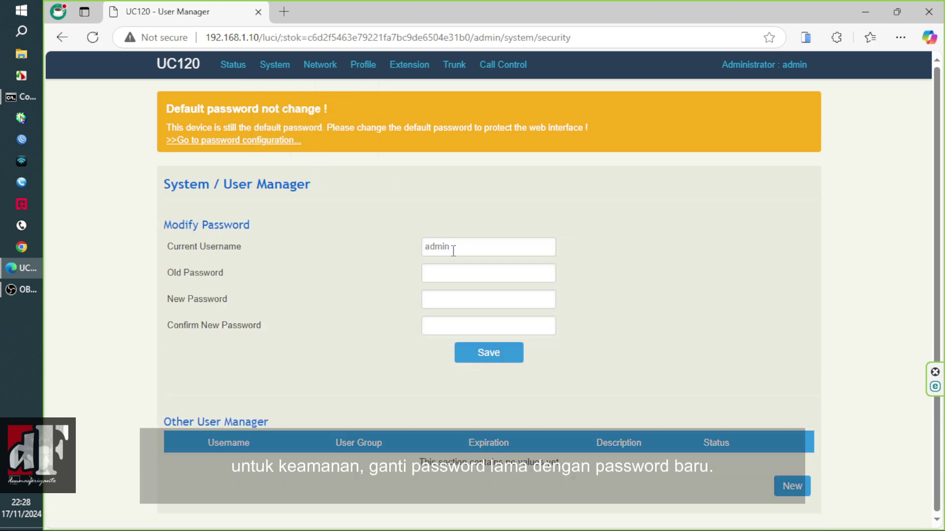
click(458, 273)
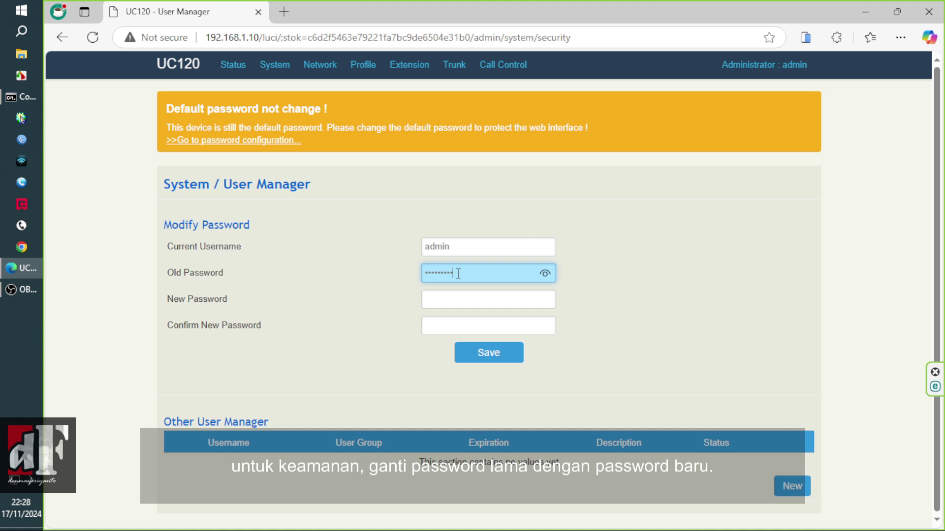
click(545, 273)
Step: Enter the new admin password, confirm it, and save the change
click(483, 301)
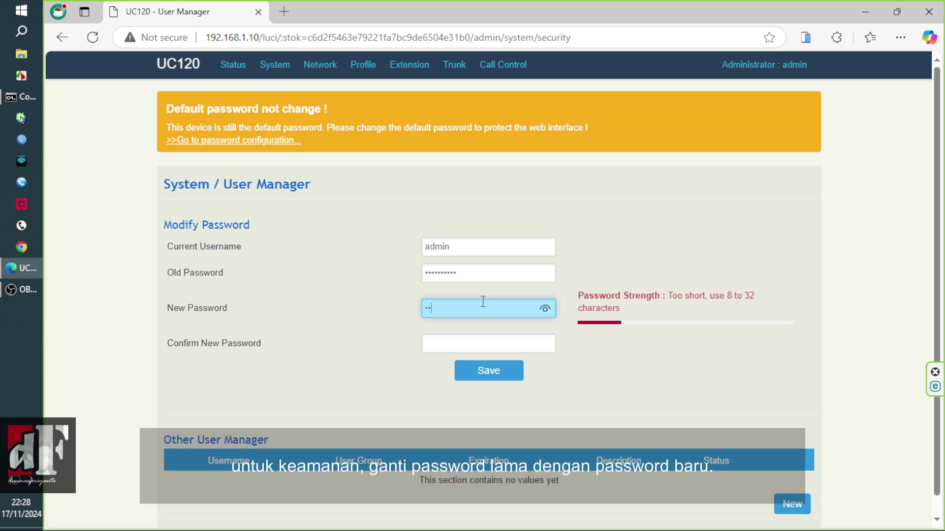
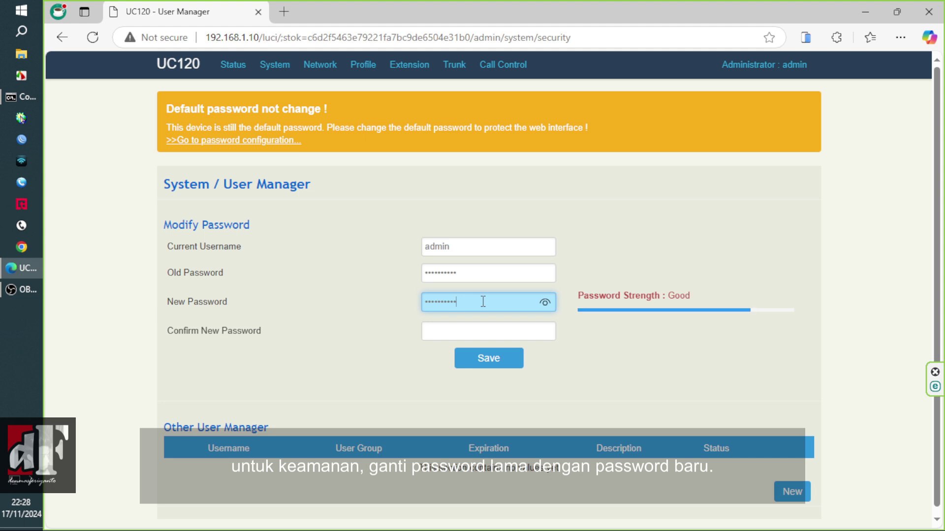
click(544, 303)
click(507, 329)
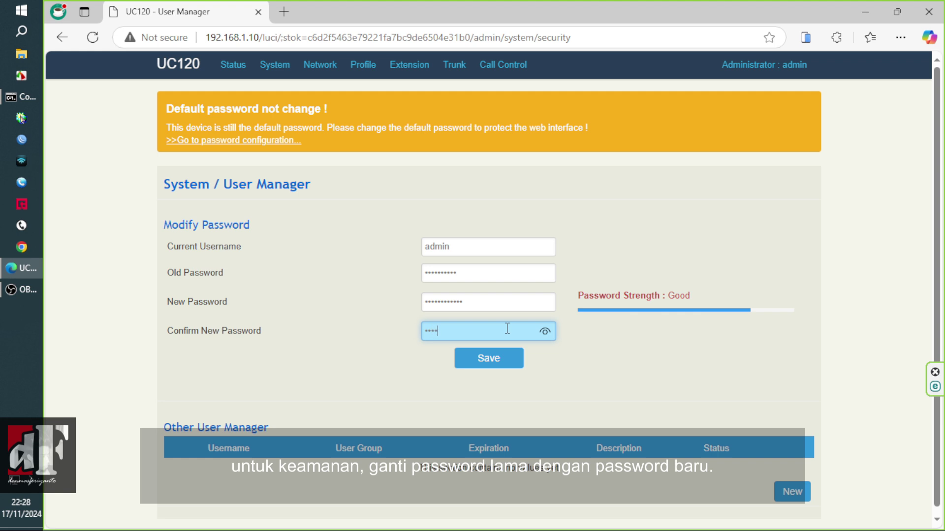
click(545, 332)
click(605, 342)
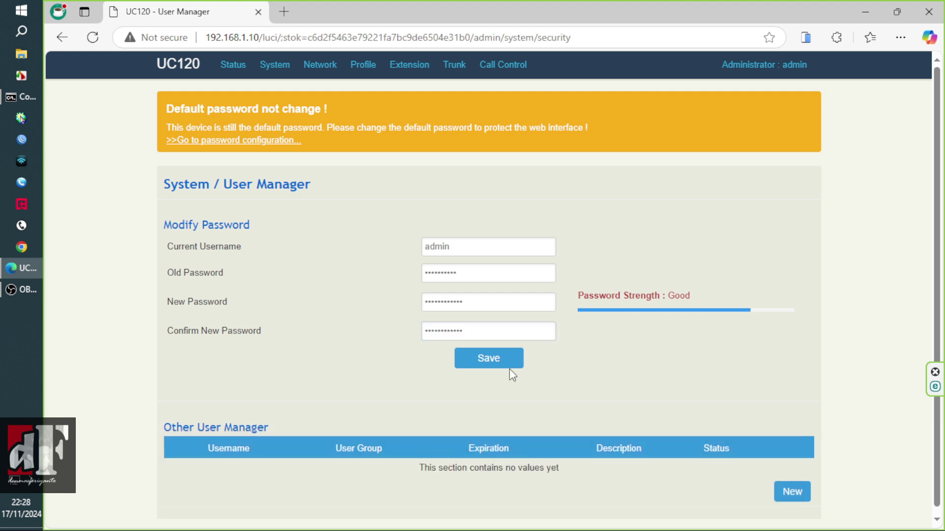
click(488, 365)
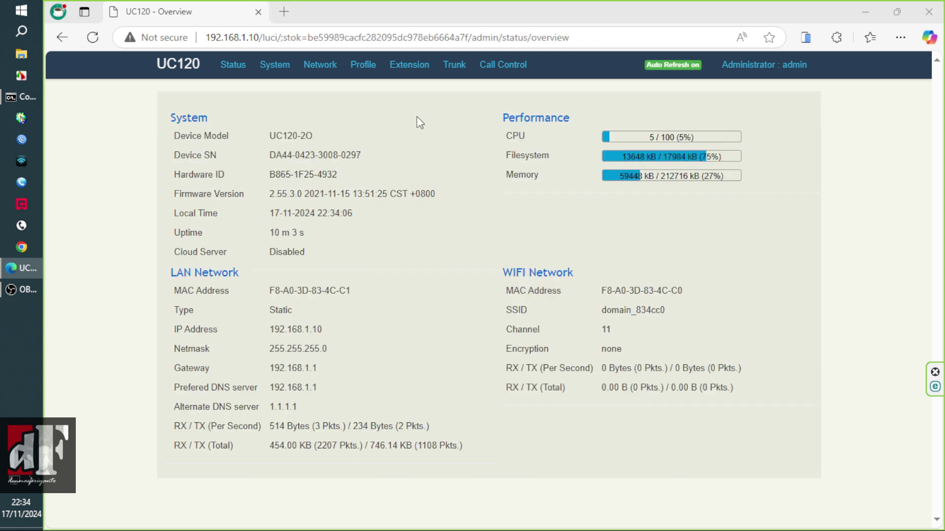
Step: Start a batch of 30 new SIP extensions beginning at number 101
mouse_move(413, 66)
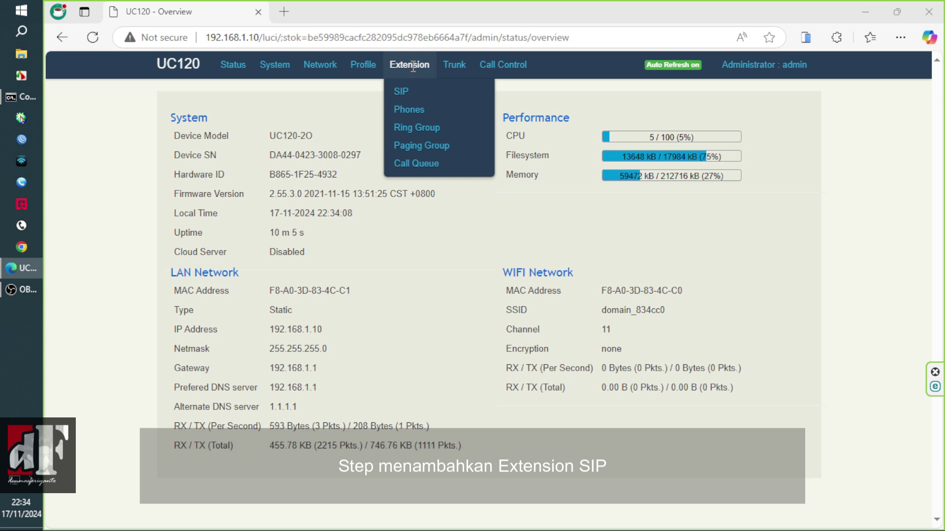
click(413, 94)
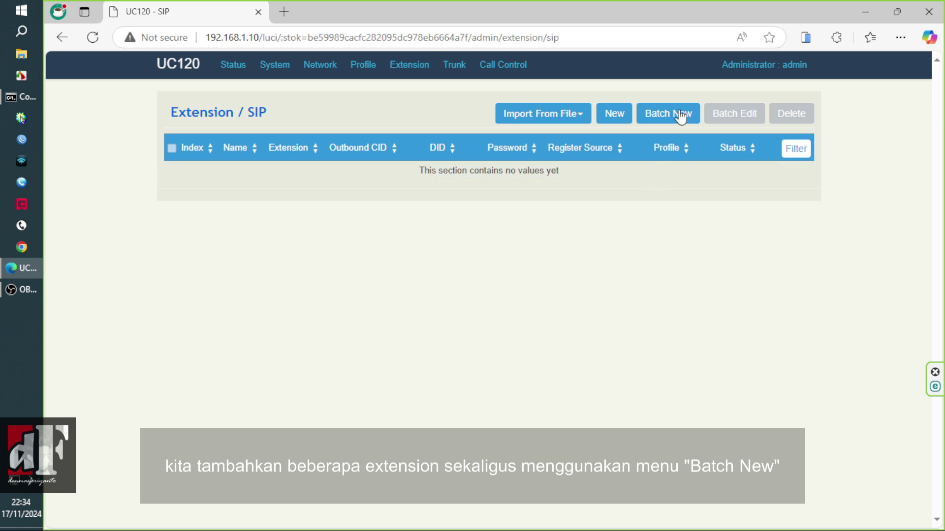
click(681, 116)
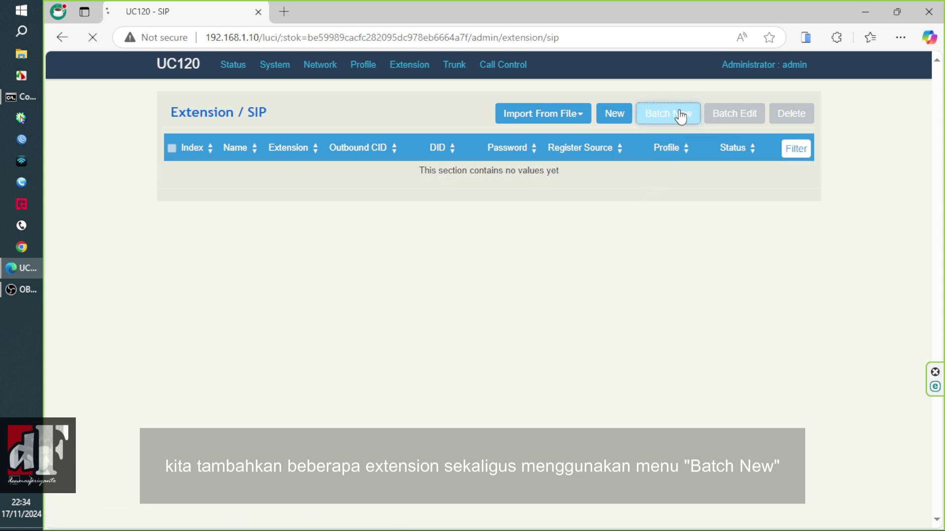
click(511, 156)
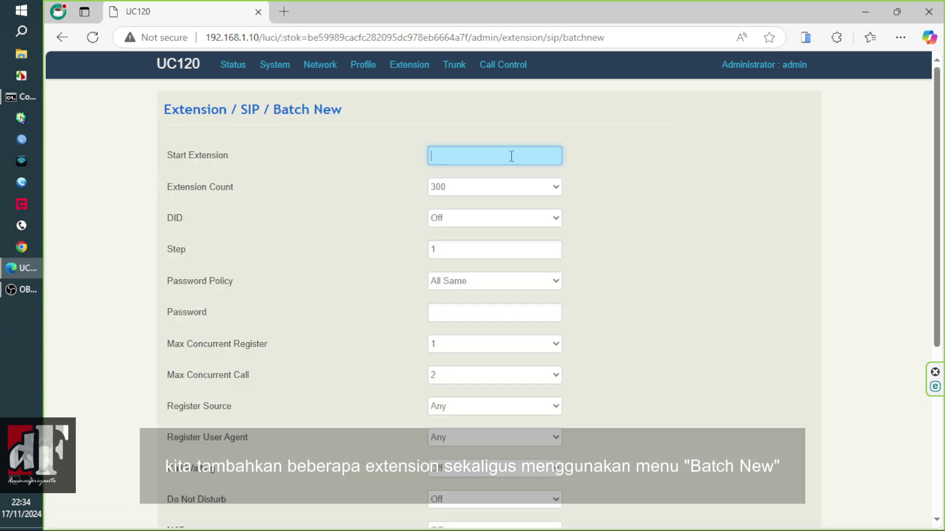
text(101)
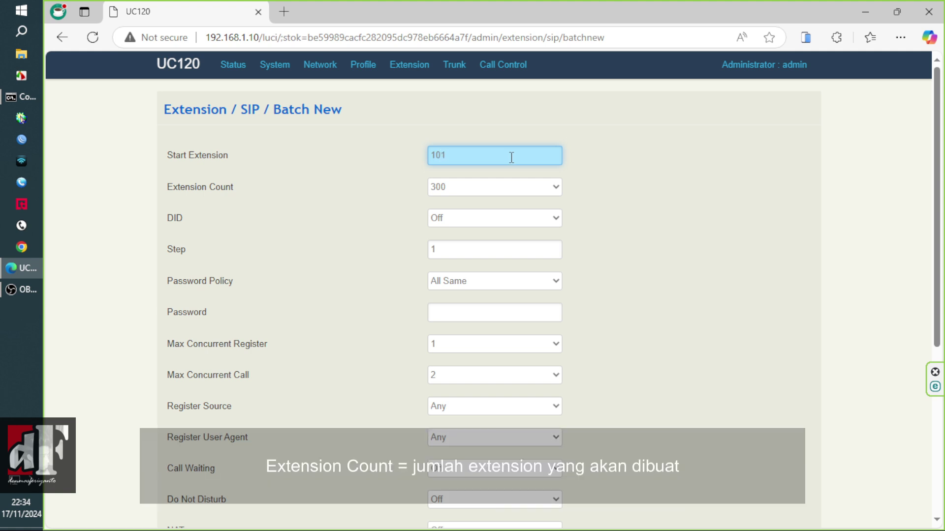
click(556, 191)
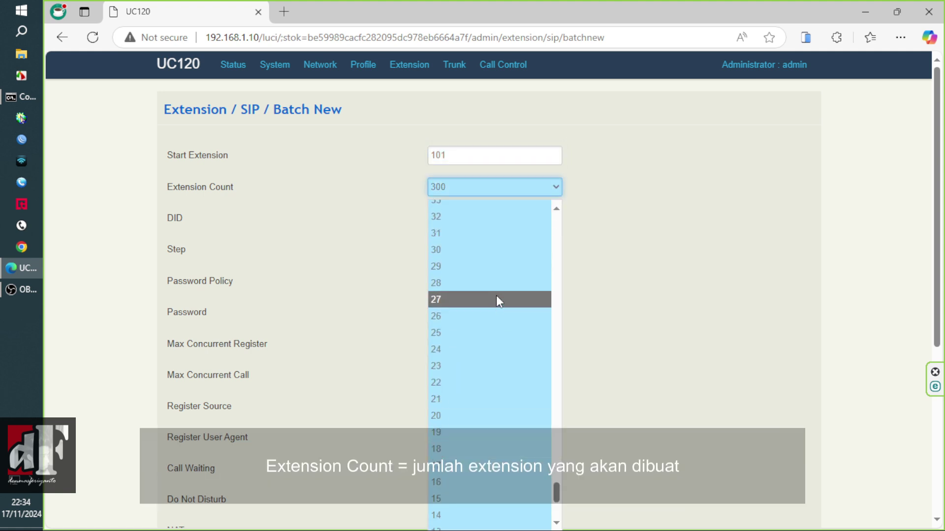
click(496, 251)
click(626, 249)
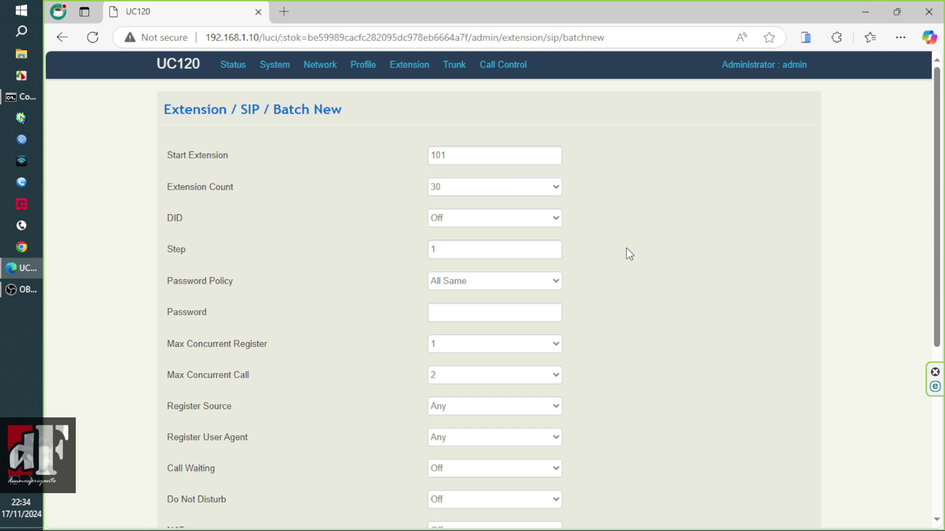
Step: Make each DID match its extension and use a prefix-plus-extension password policy with its prefix
click(540, 218)
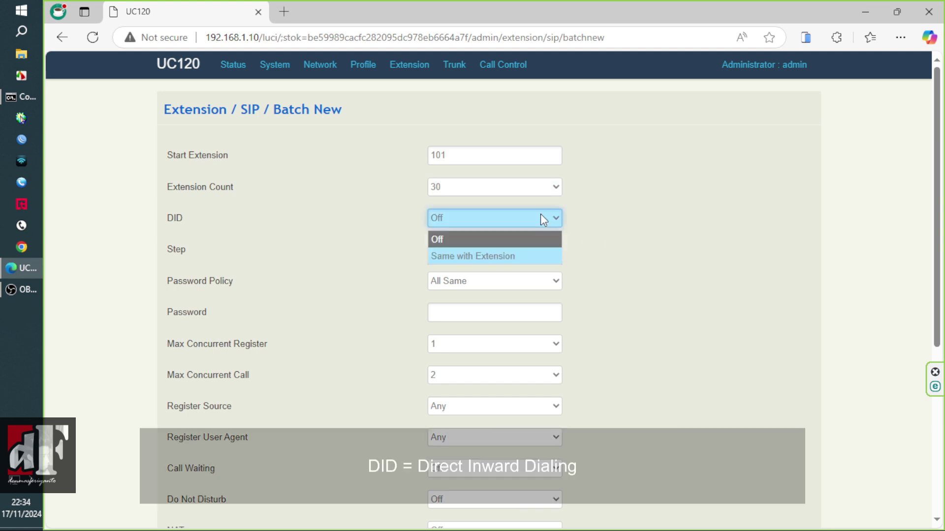
click(537, 252)
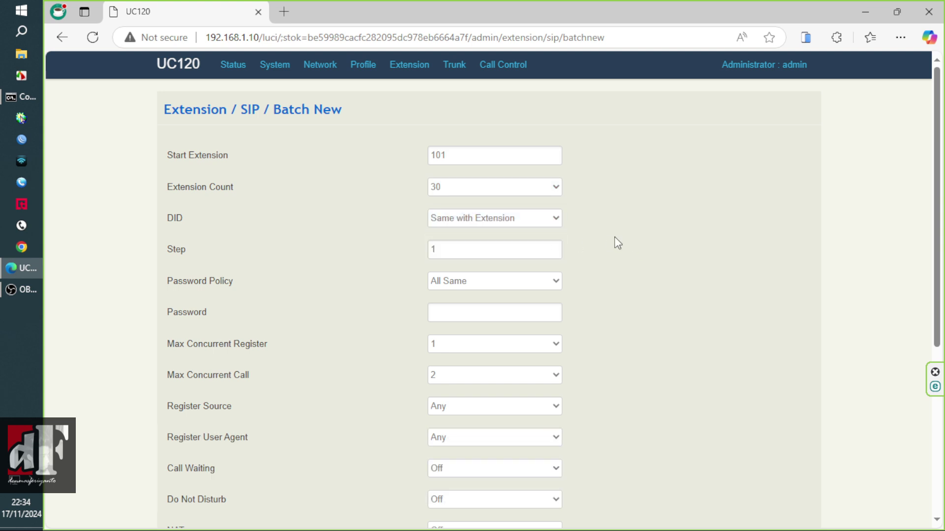
scroll(618, 243, down, 2)
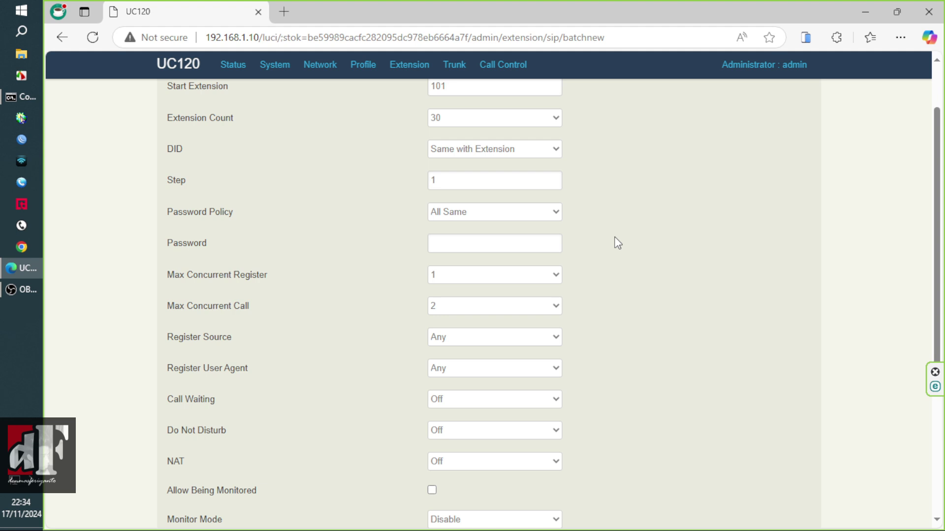
click(553, 212)
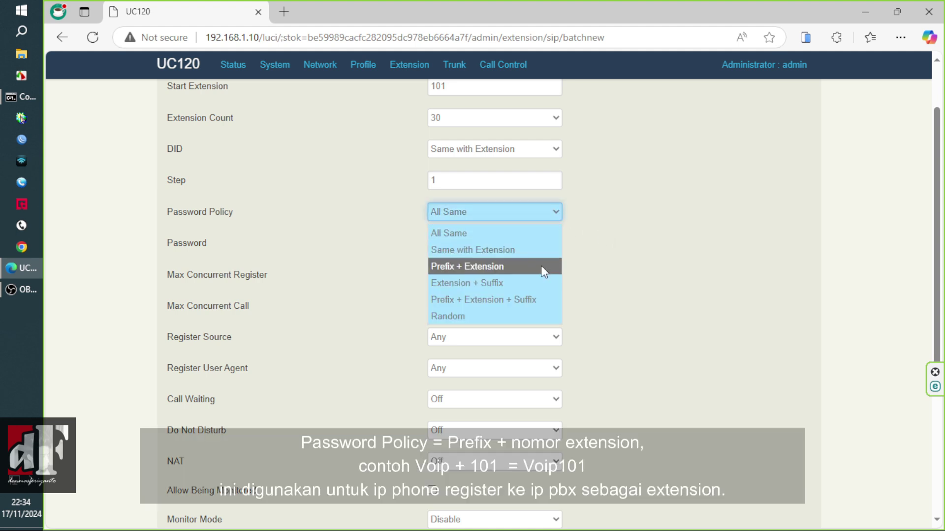
click(541, 265)
click(523, 245)
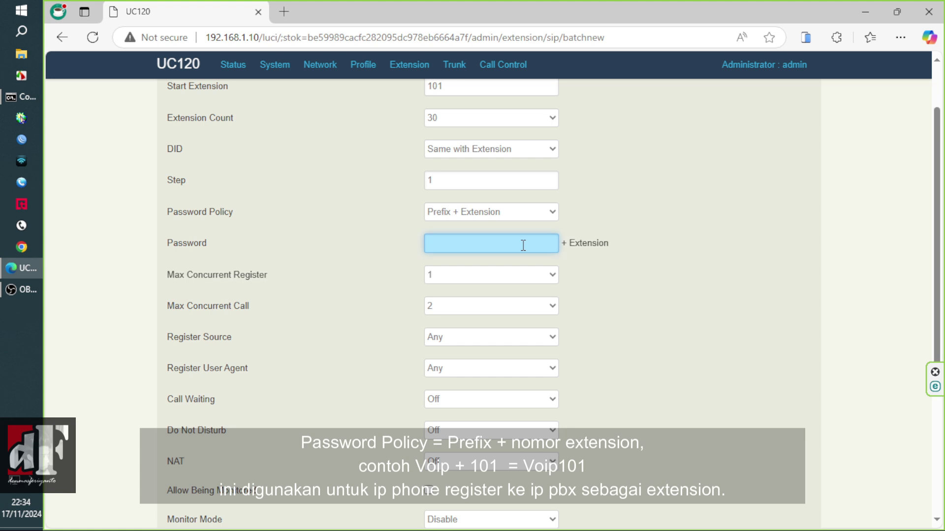
click(668, 235)
Step: Save the batch of extensions 101–130 and apply the configuration
scroll(689, 228, down, 1)
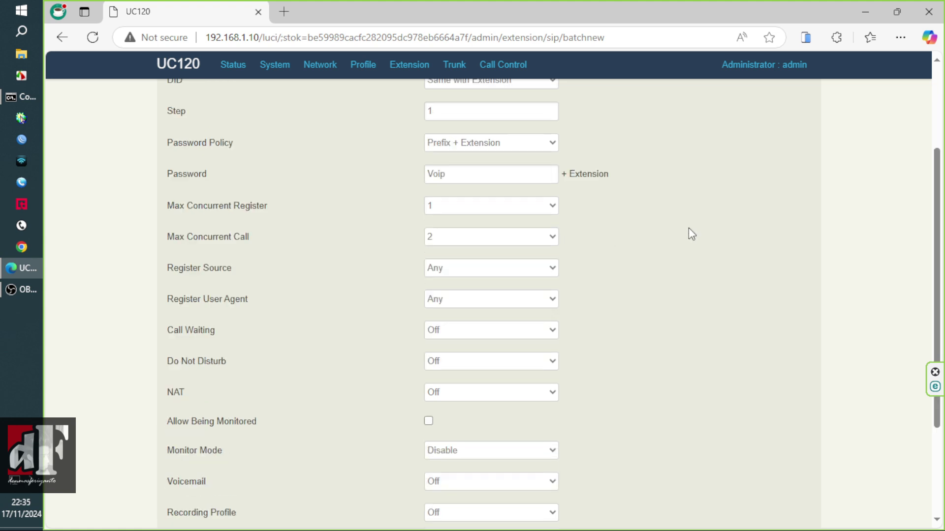
scroll(689, 229, down, 1)
scroll(692, 235, down, 1)
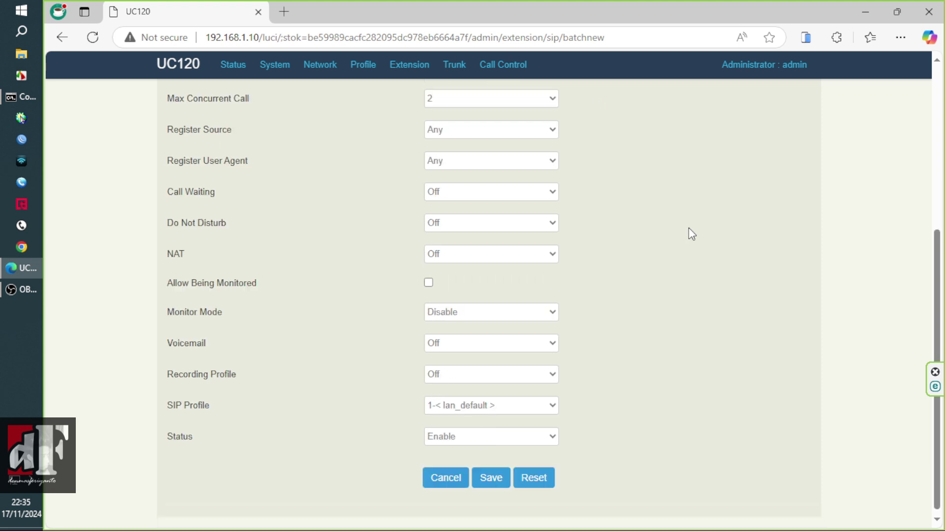
scroll(692, 234, down, 1)
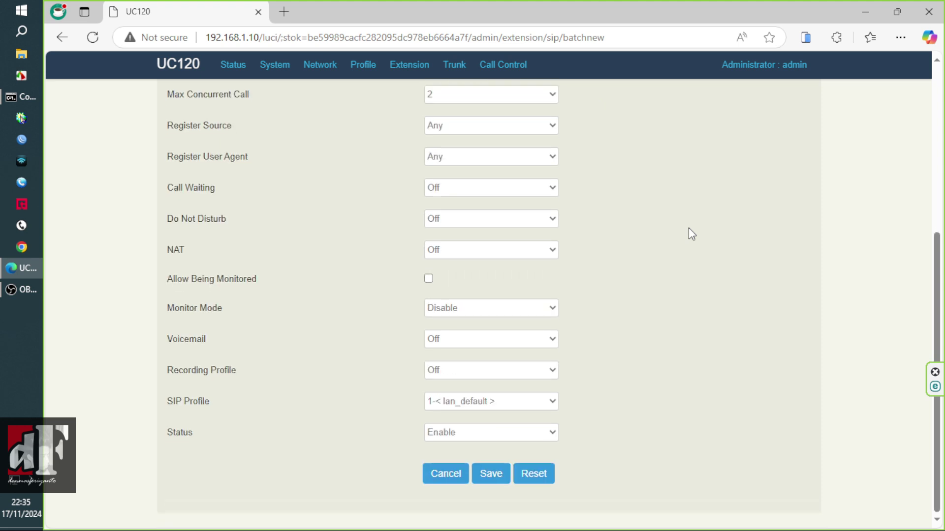
click(485, 474)
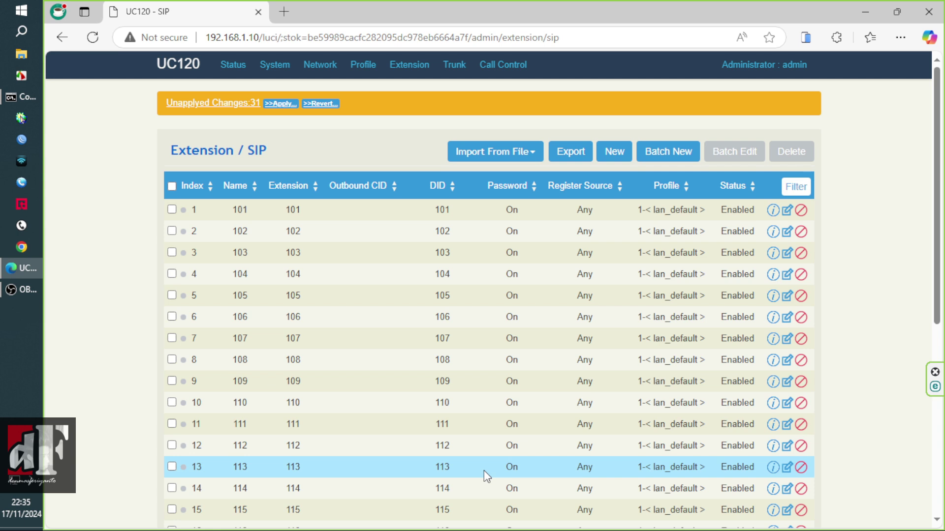
click(280, 105)
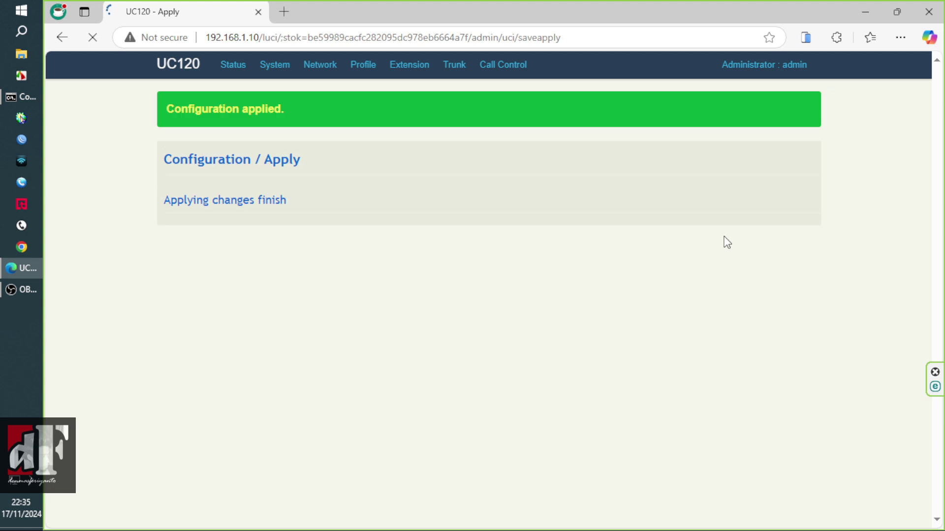
Step: Create a new call route named Masuk
mouse_move(482, 64)
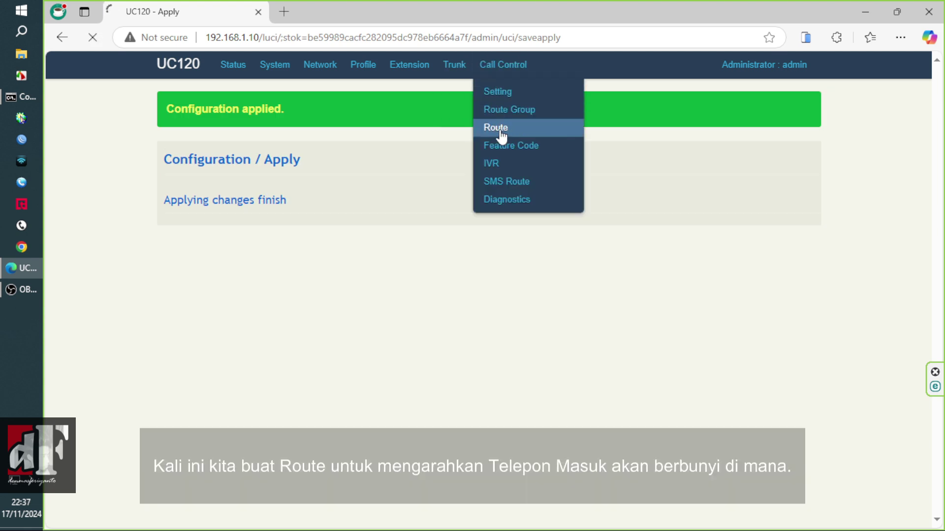
click(497, 129)
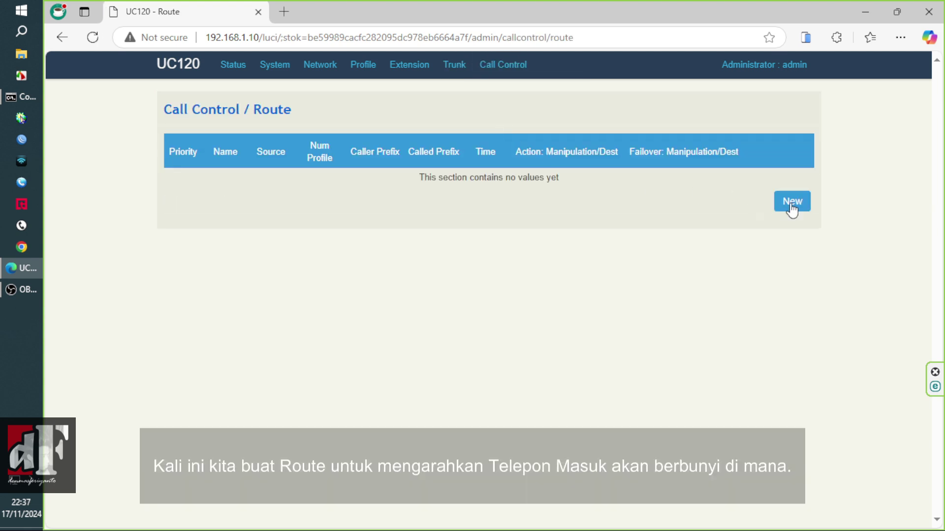
click(791, 205)
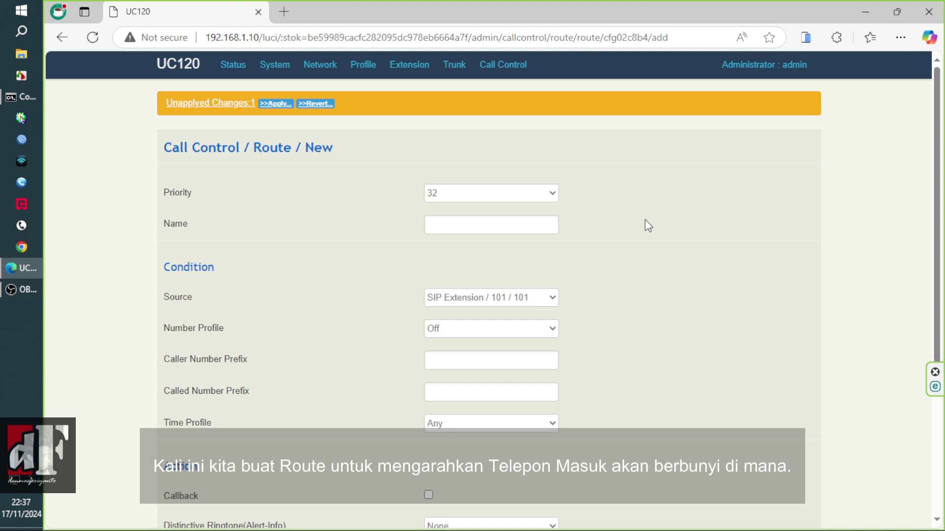
scroll(574, 270, down, 1)
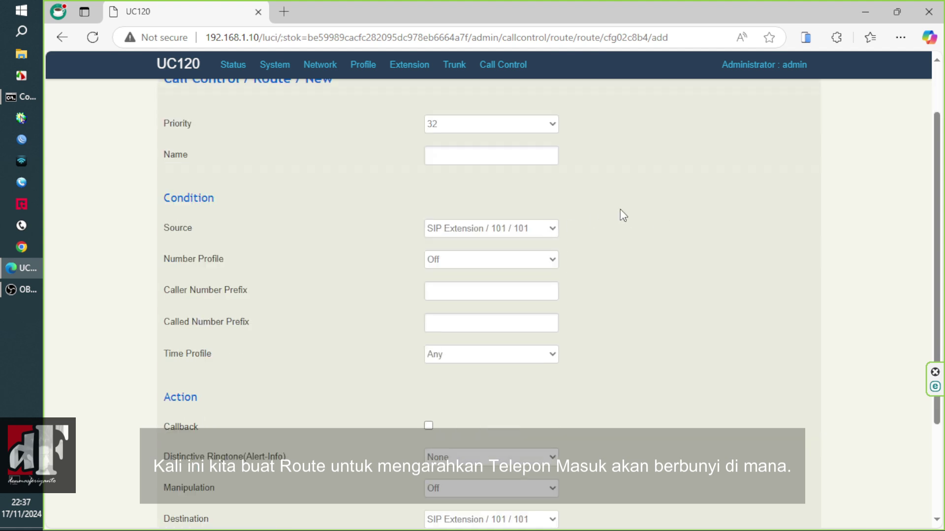
scroll(620, 213, up, 1)
click(520, 223)
text(Masuk)
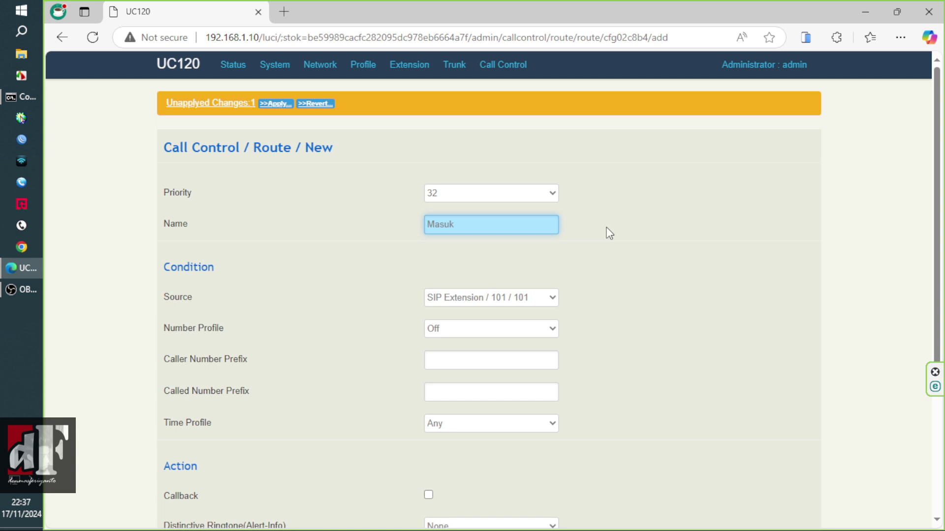
Step: Set the route's source to a custom set of FXO Trunk Port 0 and Port 1
scroll(592, 246, down, 1)
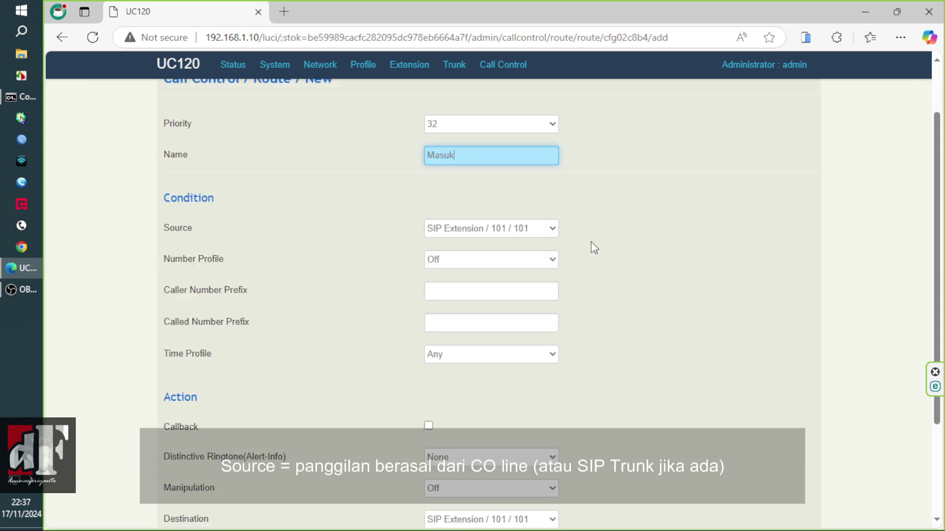
click(548, 228)
scroll(526, 359, down, 5)
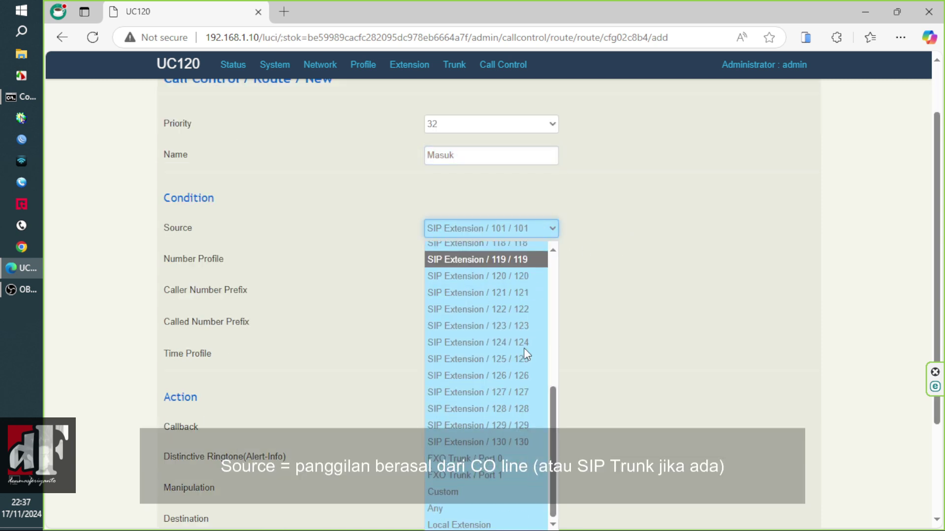
click(495, 493)
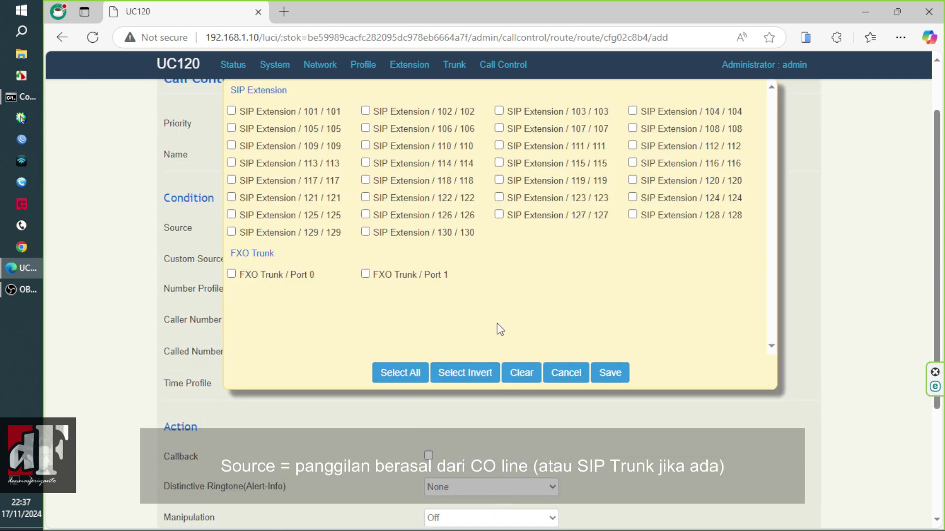
click(231, 274)
click(366, 274)
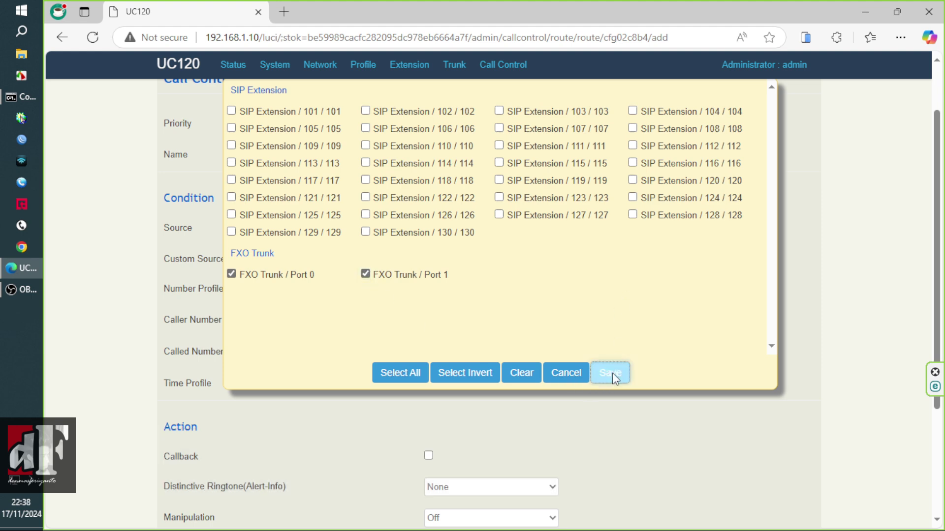
click(612, 374)
Step: Keep SIP extension 101 as the destination, save the route and apply the changes
scroll(637, 304, down, 3)
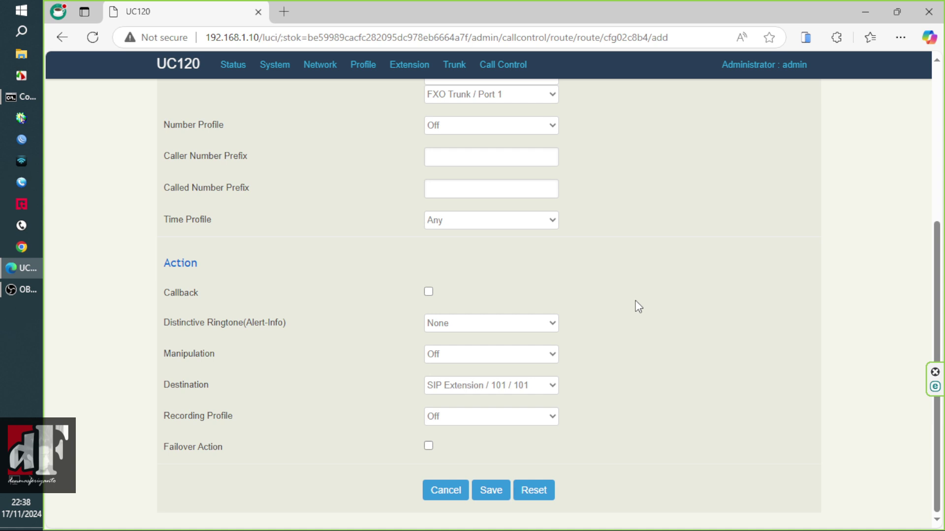
click(552, 386)
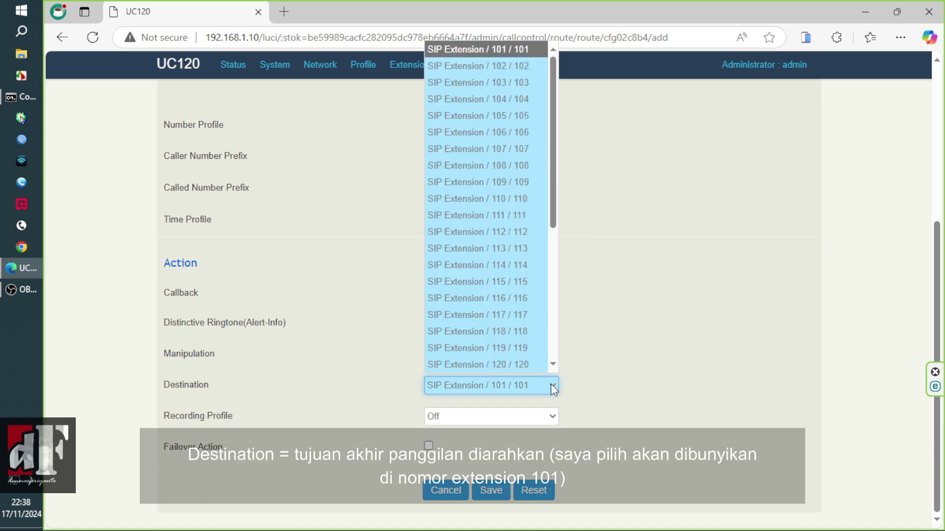
scroll(536, 346, down, 5)
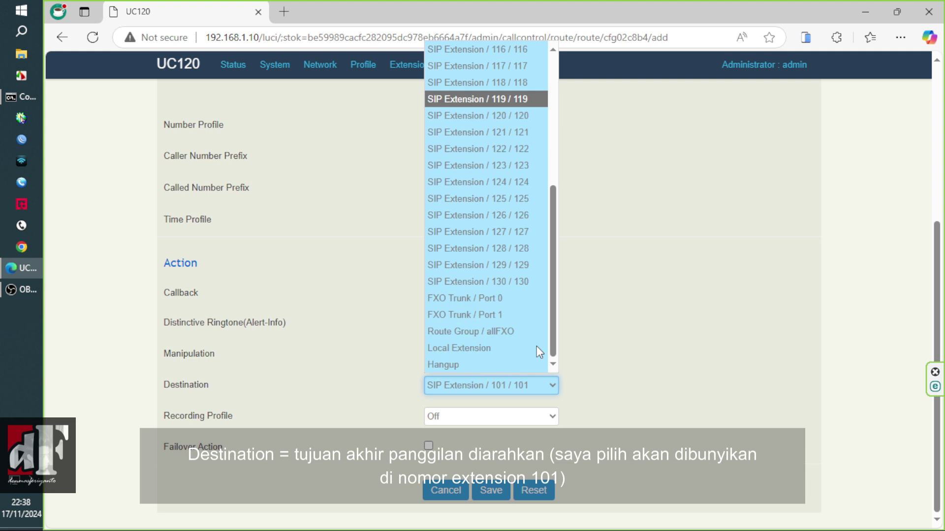
click(625, 333)
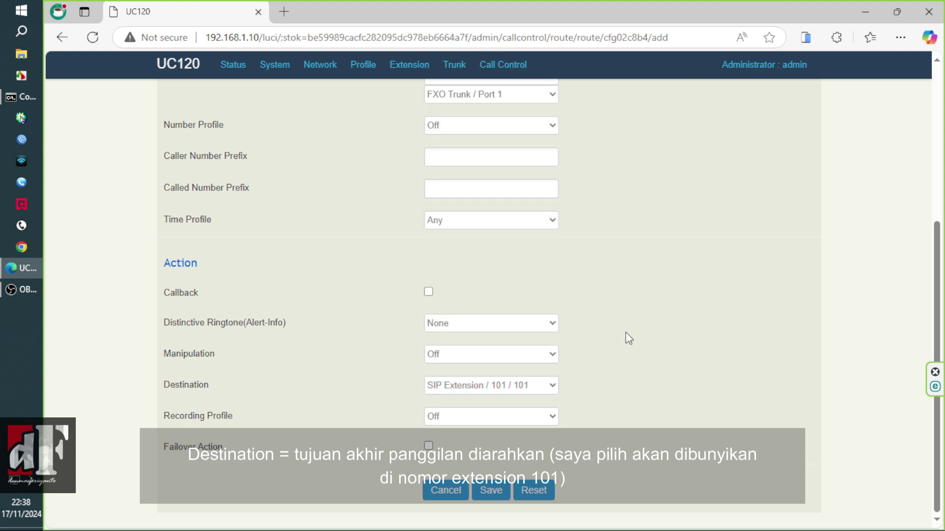
scroll(625, 332, up, 7)
scroll(626, 334, down, 5)
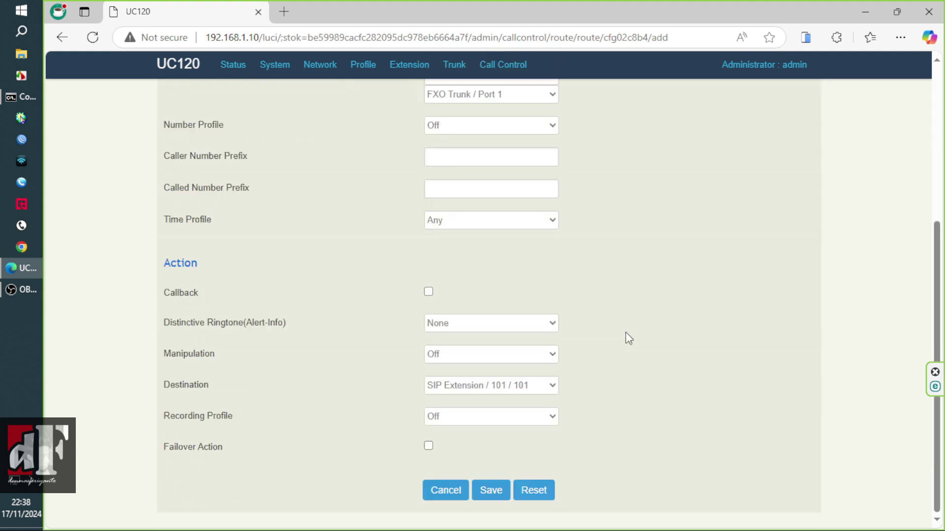
click(491, 492)
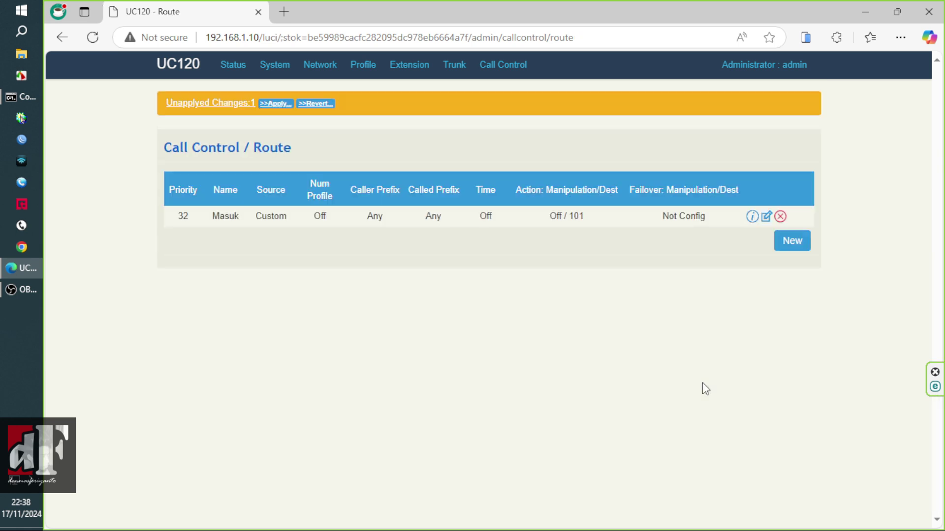
click(275, 104)
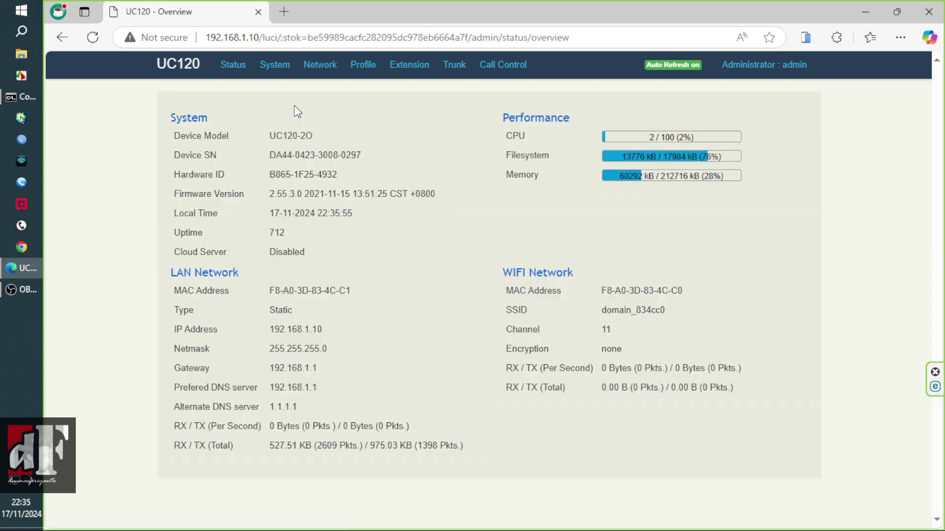
Step: Start a new route group named allFXO
mouse_move(501, 72)
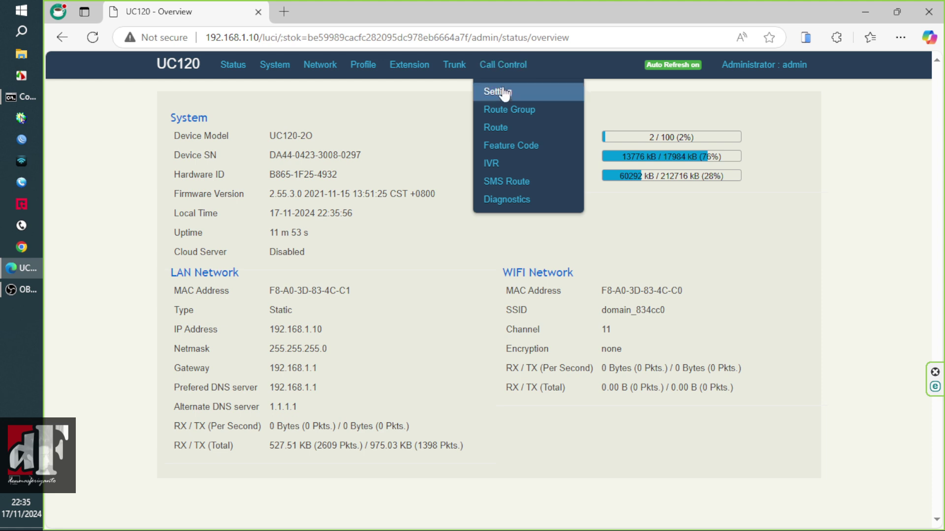
click(544, 117)
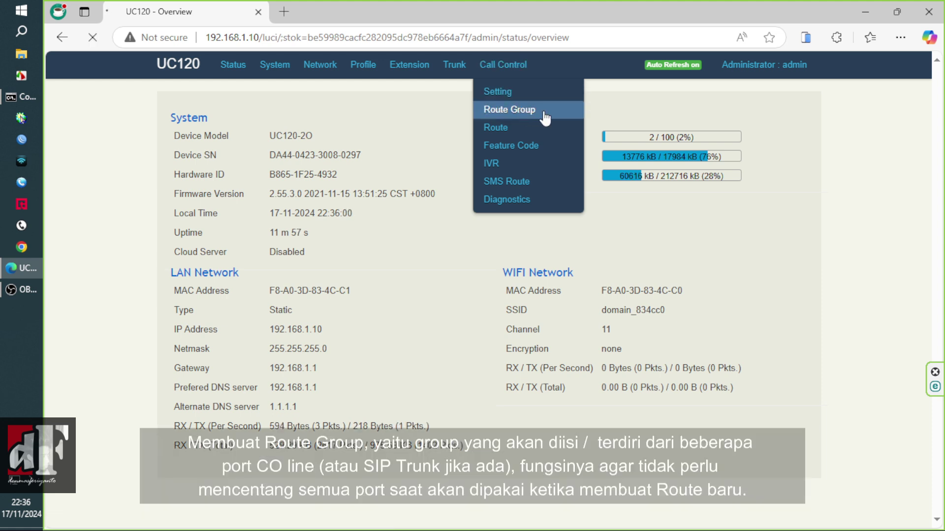
click(789, 196)
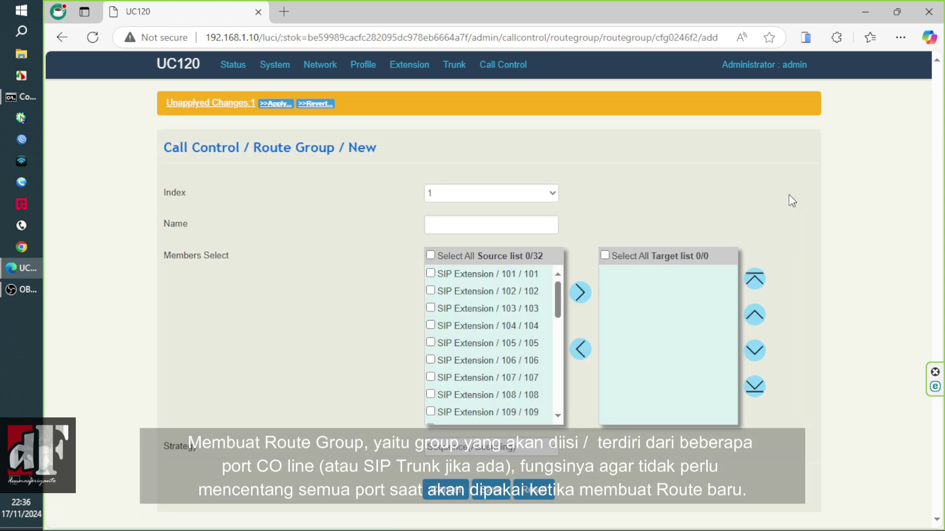
click(485, 220)
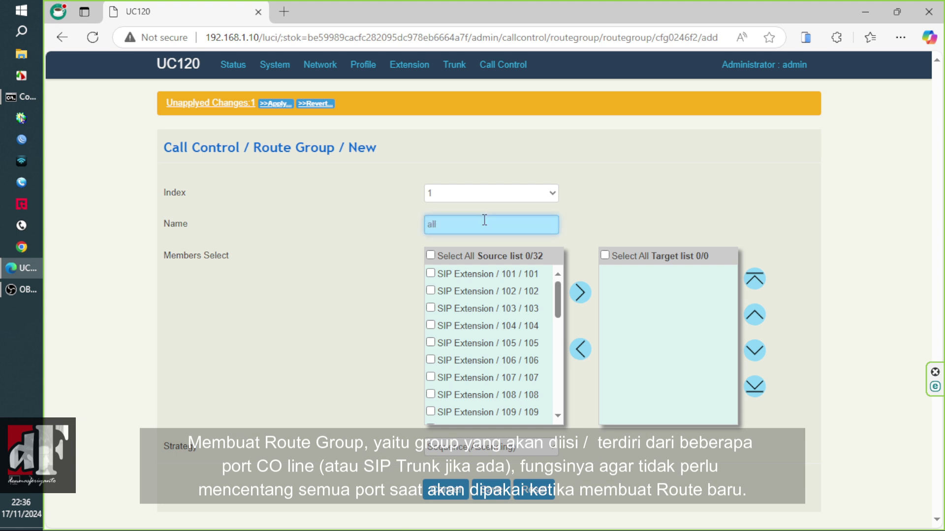
text(allFXO)
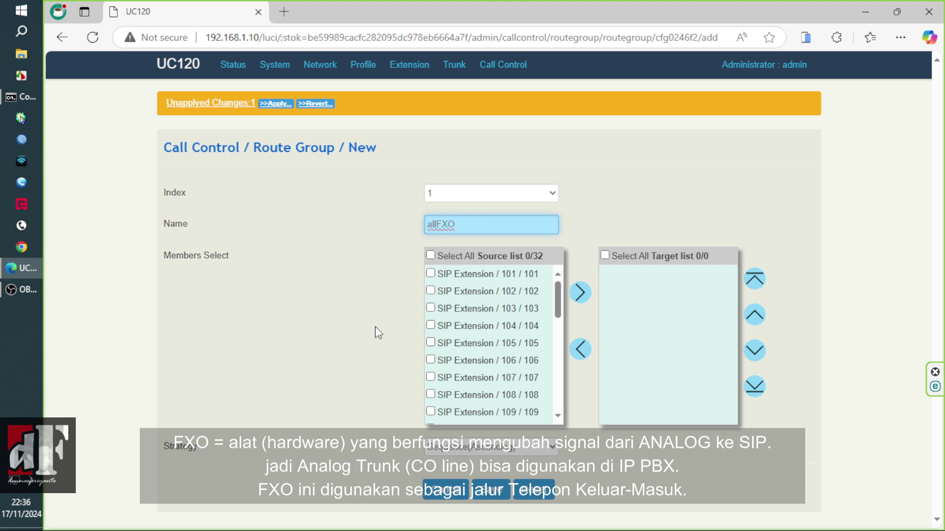
Step: Add FXO Trunk Ports 0 and 1 as members, save the group and apply
scroll(520, 368, down, 8)
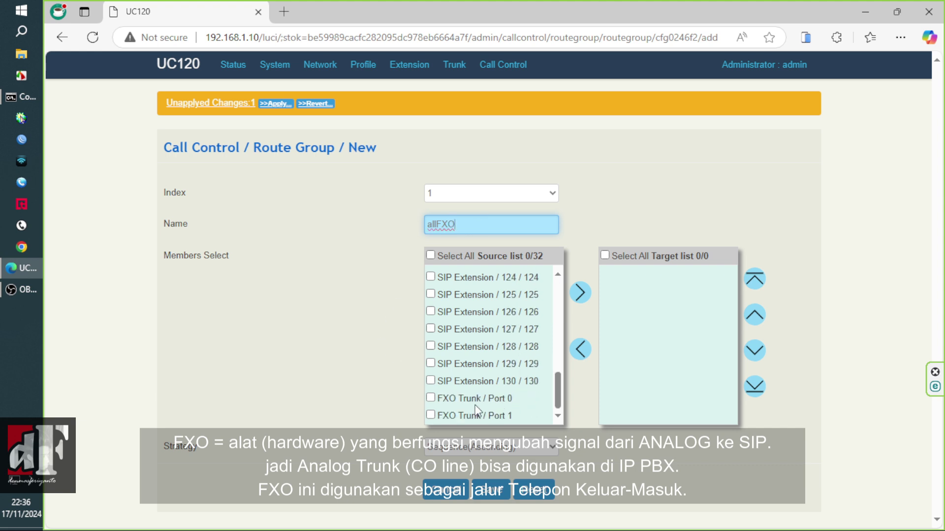
click(431, 398)
click(431, 415)
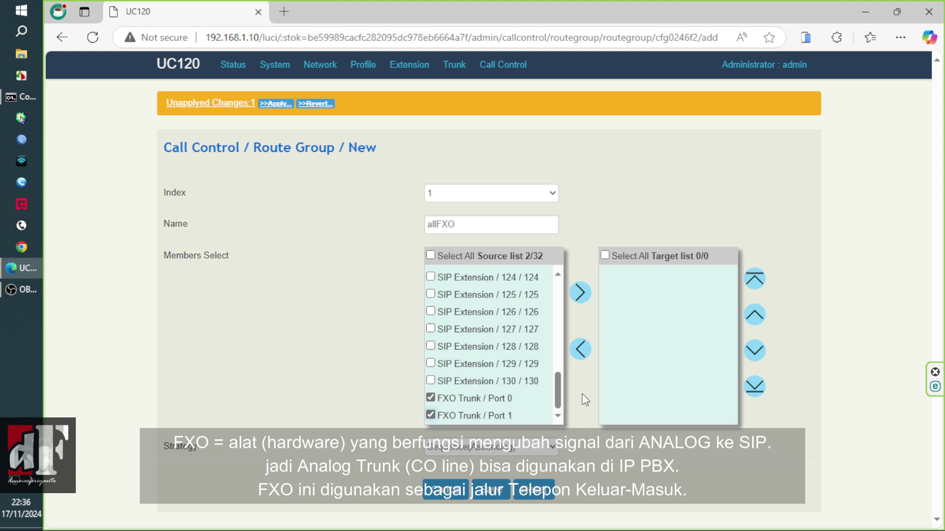
click(580, 294)
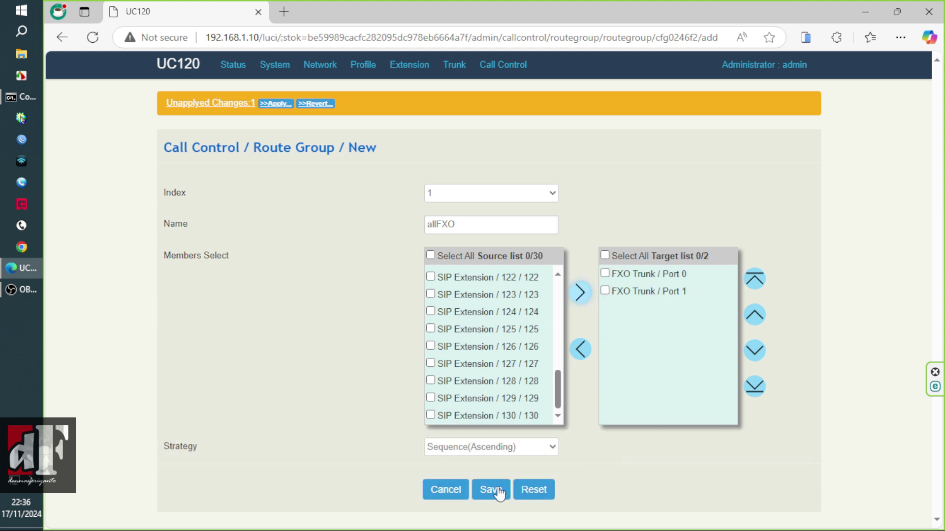
click(498, 490)
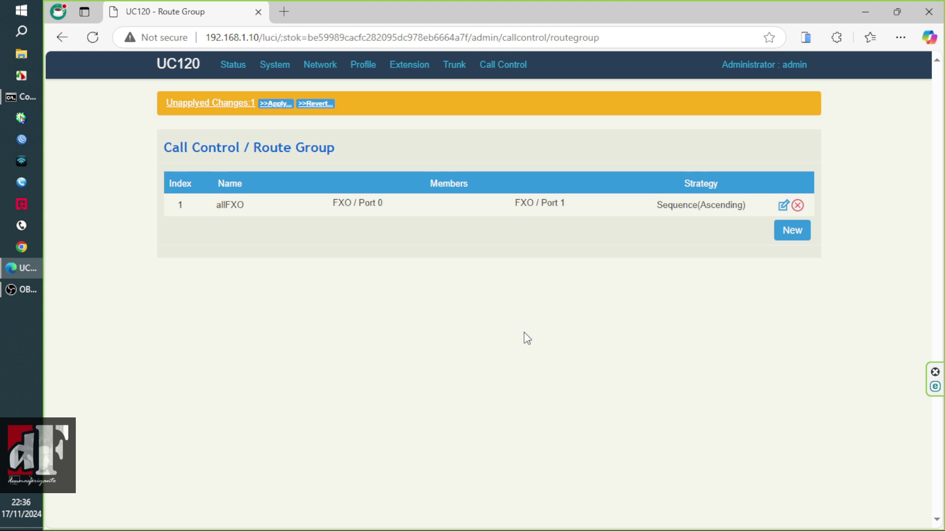
click(276, 105)
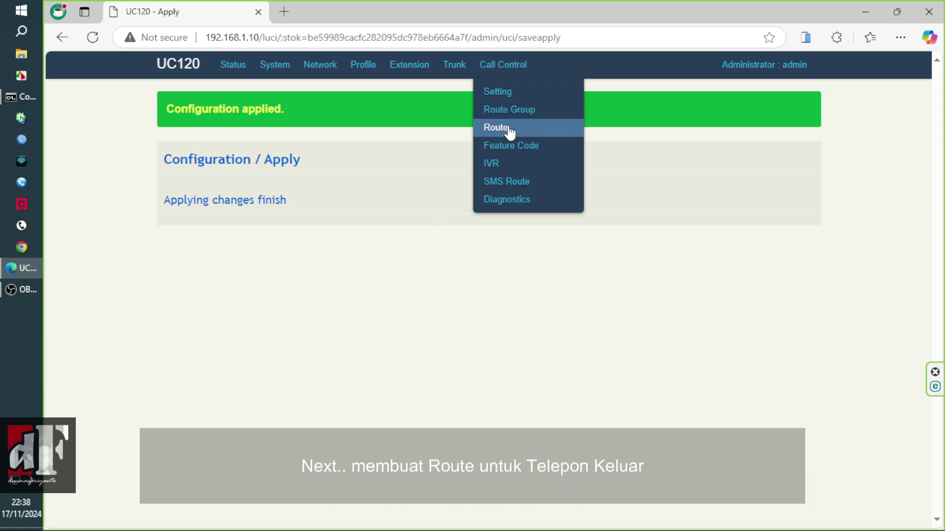
Step: Start a new call route named Keluar
click(497, 127)
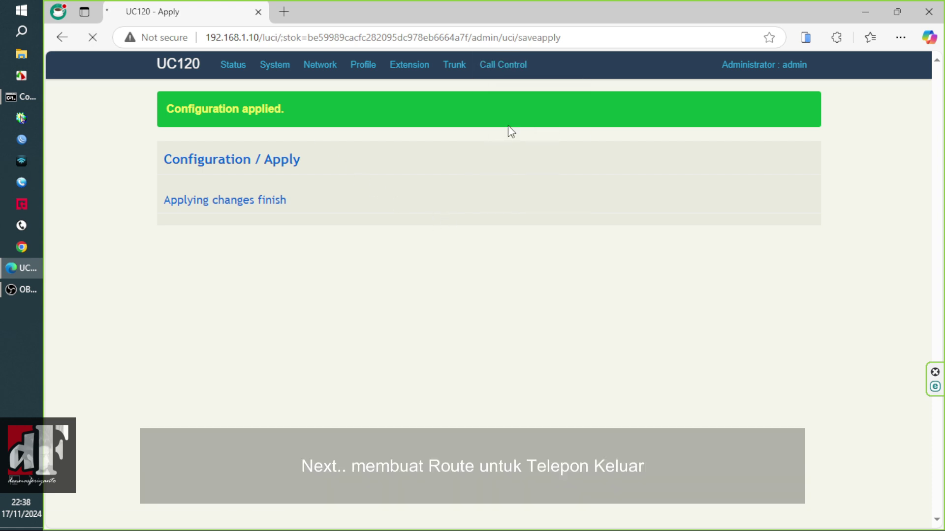
click(786, 209)
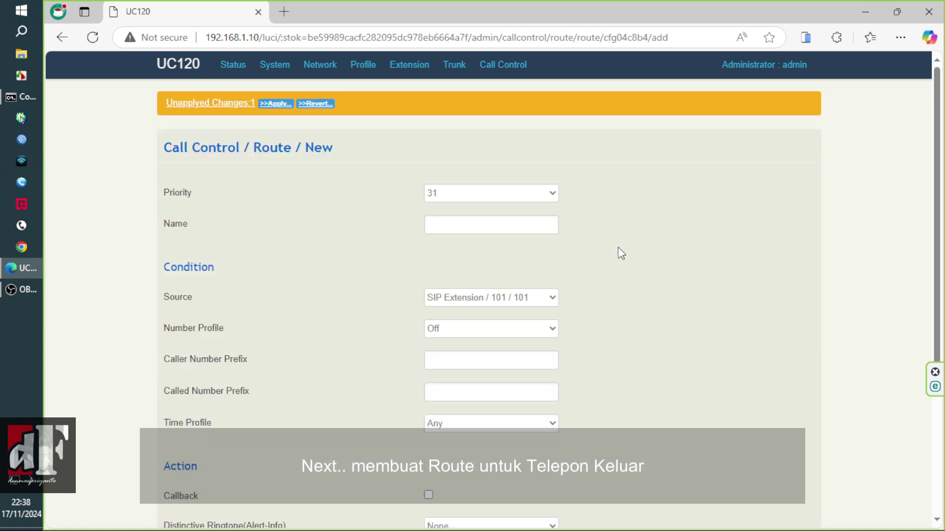
click(471, 224)
text(Kel)
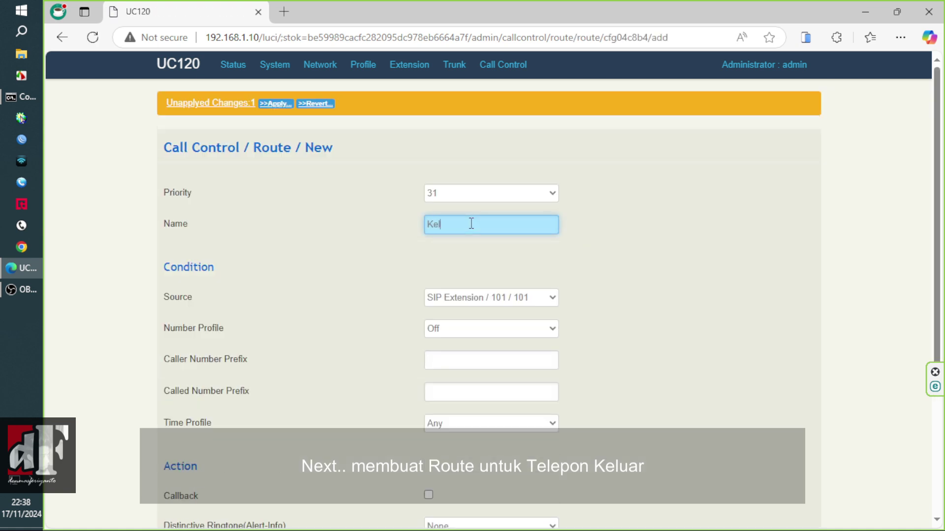
text(uar)
Step: Route calls from any Local Extension to the allFXO route group and save
scroll(622, 270, down, 1)
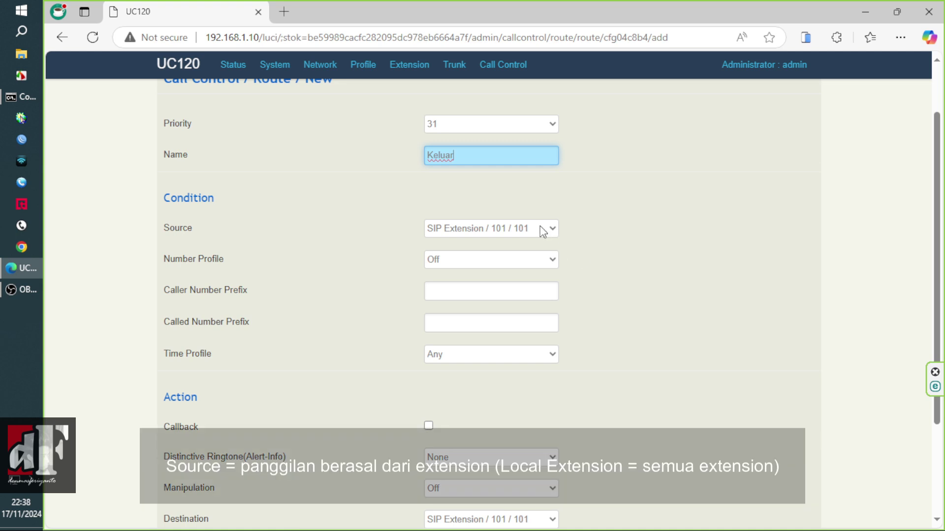
click(546, 227)
scroll(520, 389, down, 5)
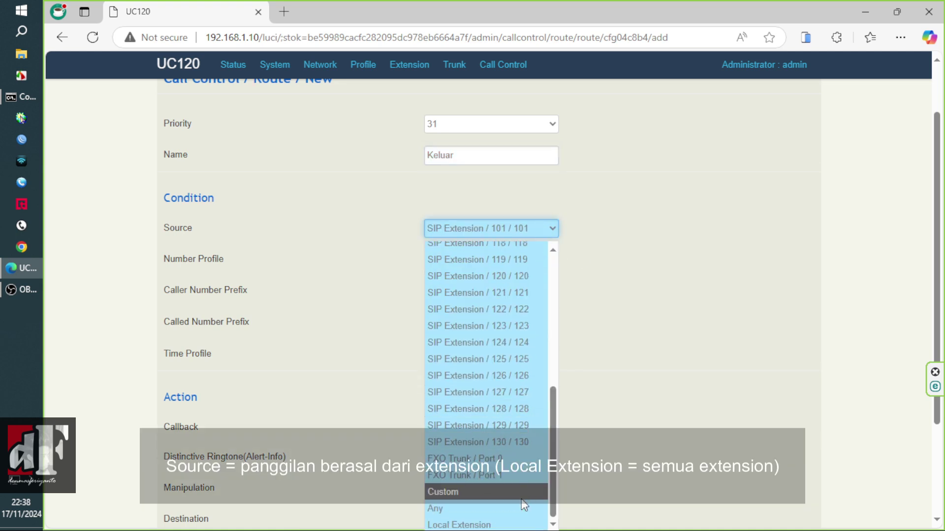
click(515, 525)
scroll(640, 383, down, 3)
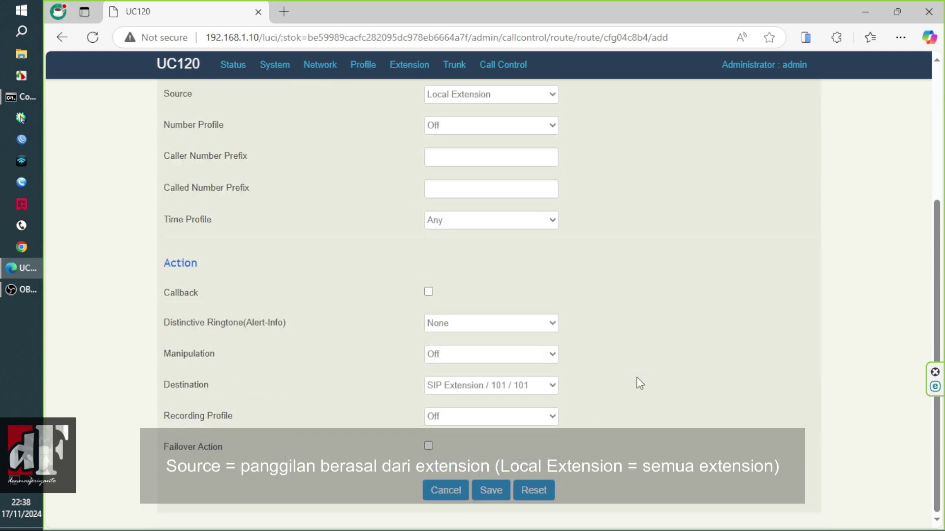
click(539, 386)
scroll(521, 350, down, 5)
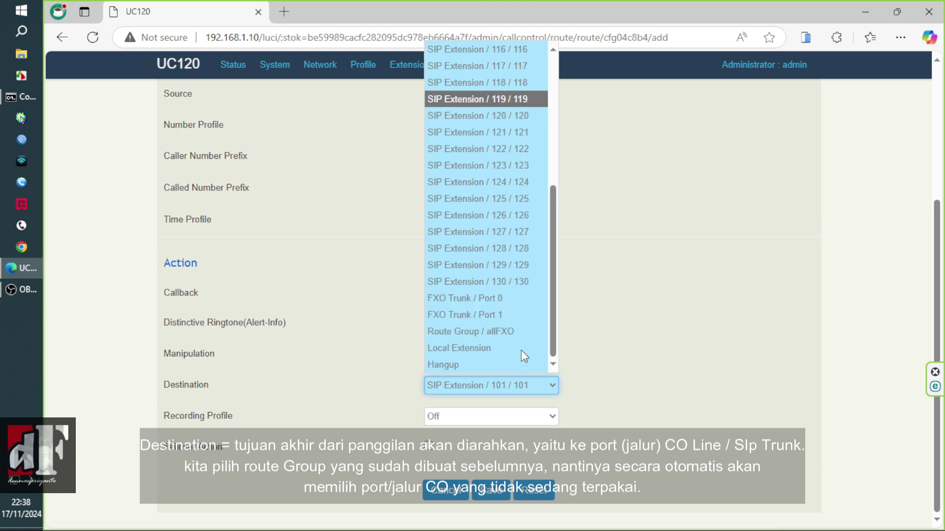
click(494, 332)
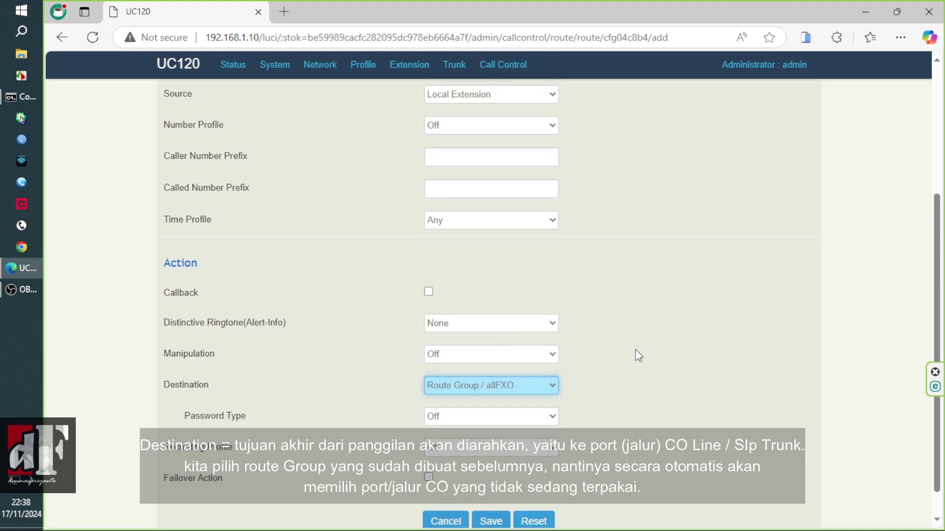
scroll(638, 355, down, 1)
click(492, 493)
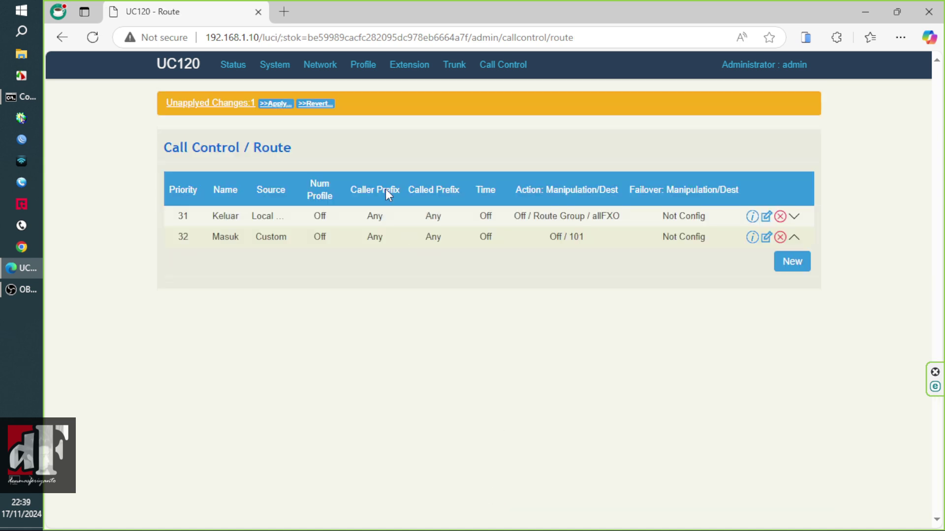
Step: Apply the pending Keluar route configuration changes
click(275, 104)
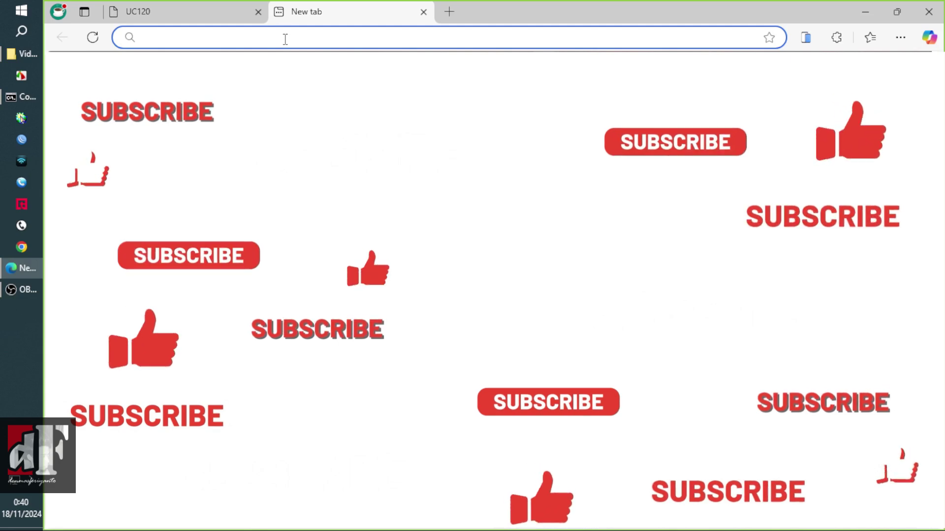
Step: Open the phone at 192.168.1.2 and log in with the admin username and password
text(192.1)
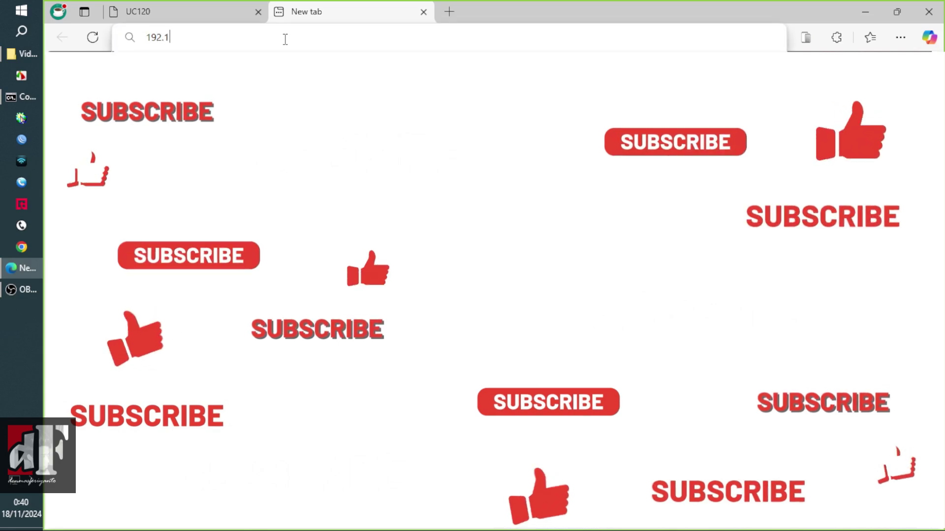
text(68.1.2)
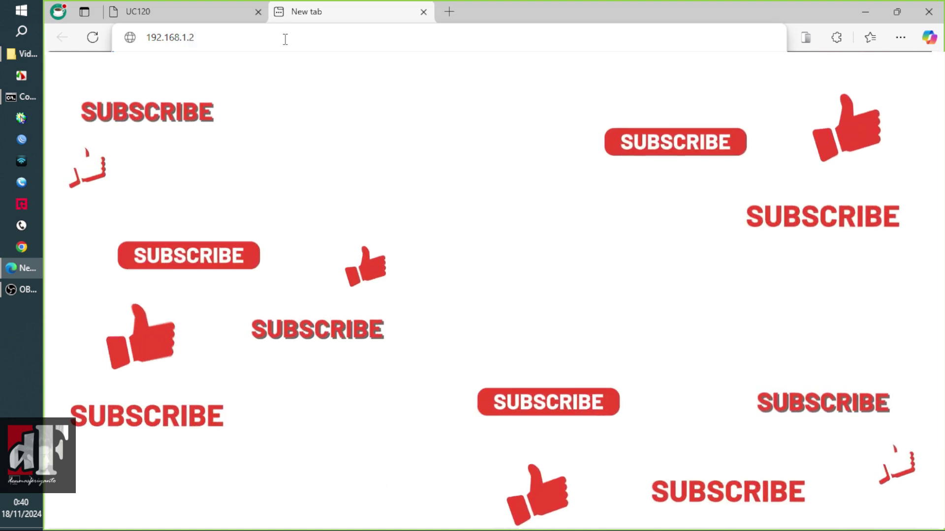
key(Return)
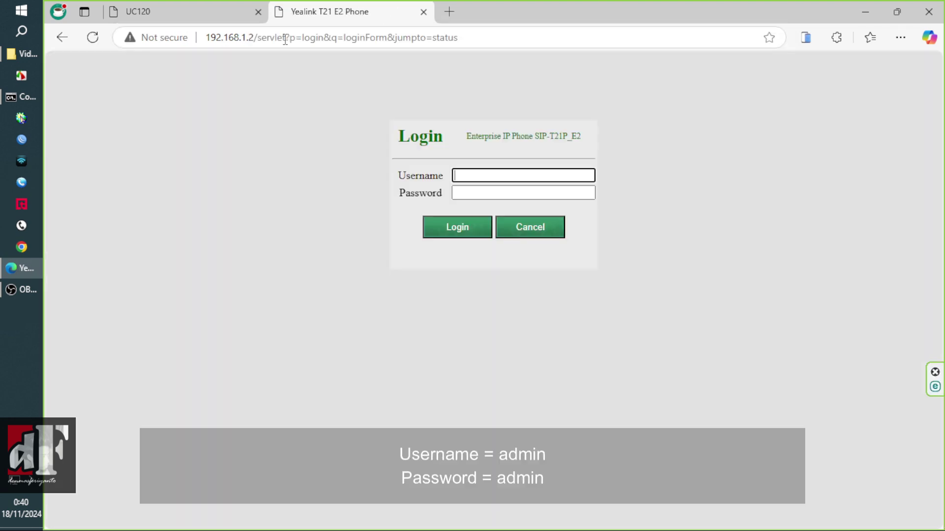
text(min)
key(Tab)
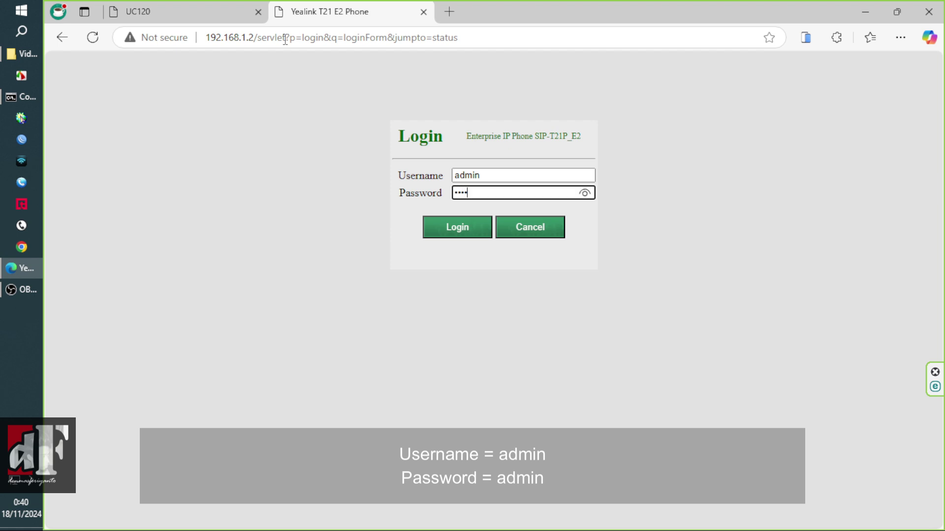
click(585, 193)
click(458, 227)
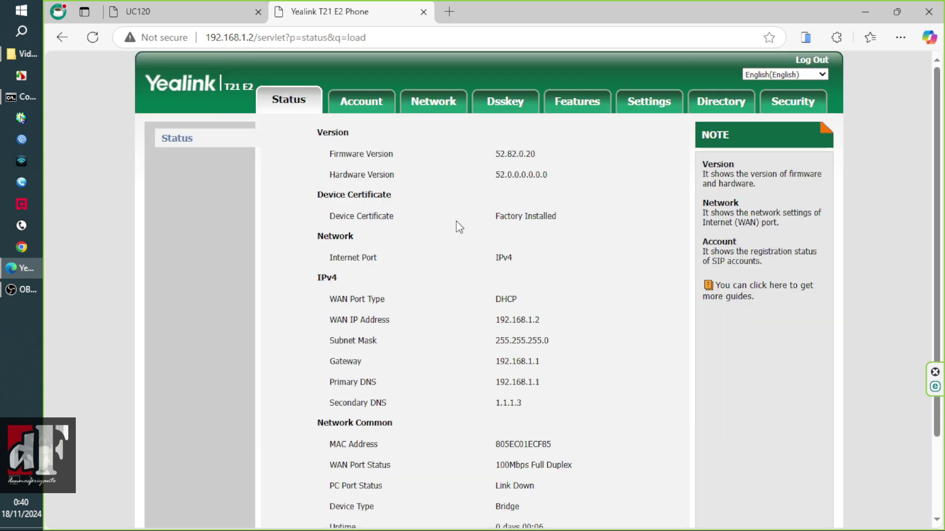
Step: Set the phone's time zone to +7 Krasnoyarsk/Bangkok with daylight saving disabled
click(648, 102)
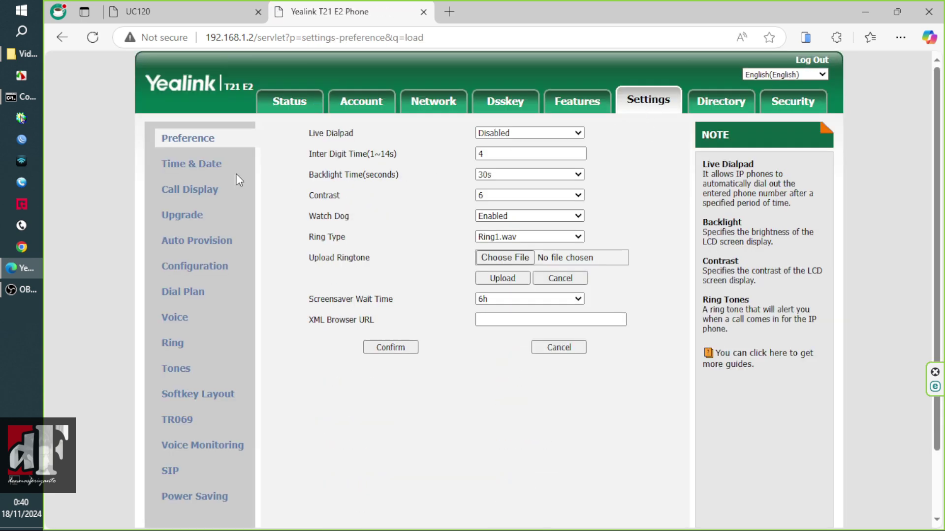
click(195, 164)
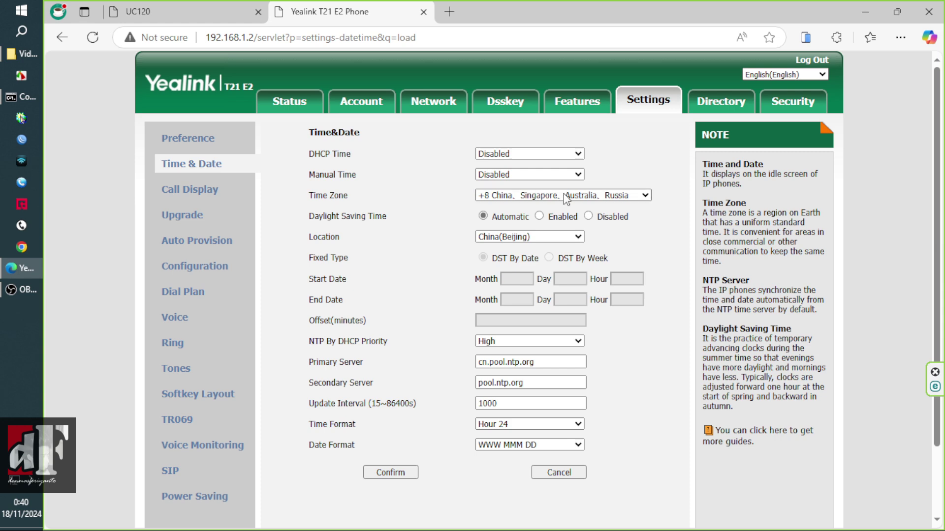
click(564, 196)
scroll(566, 197, down, 2)
scroll(564, 198, up, 2)
click(565, 197)
scroll(557, 443, down, 5)
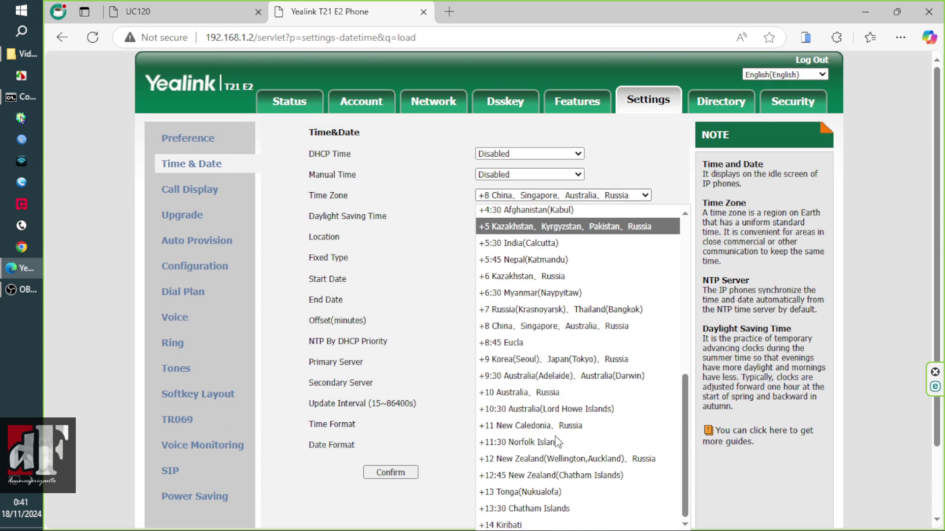
click(554, 308)
click(589, 216)
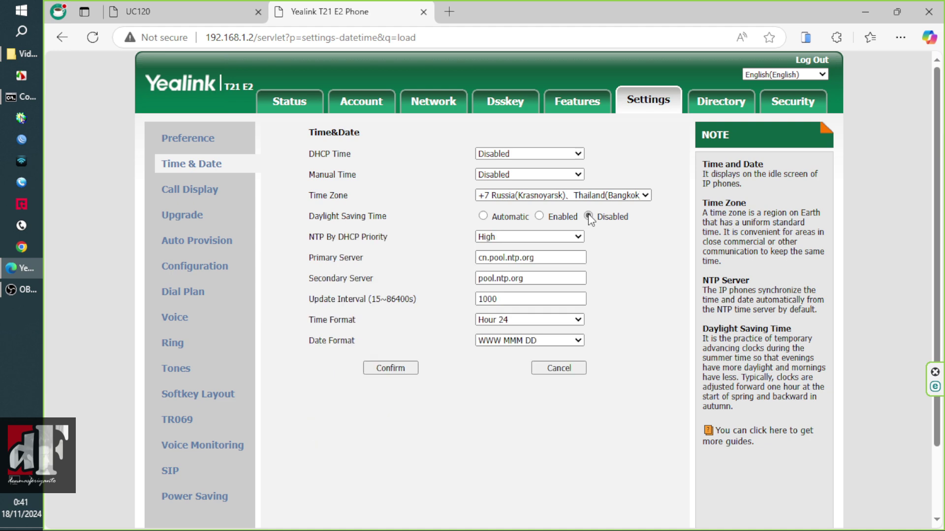
Step: Use id.pool.ntp.org as NTP server, 12-hour clock and DD MMM YY dates, and confirm
drag(480, 257, 489, 257)
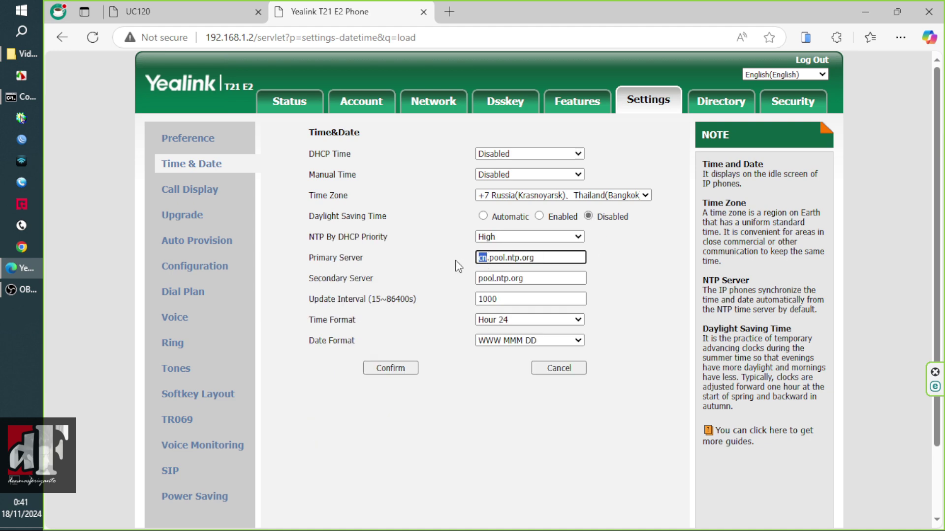
text(id)
click(513, 324)
click(514, 336)
click(515, 340)
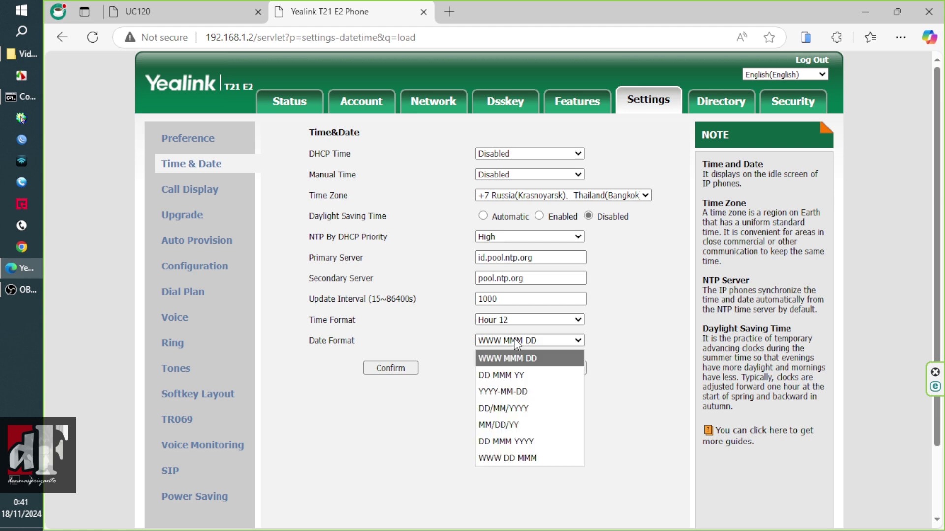
click(515, 375)
click(399, 369)
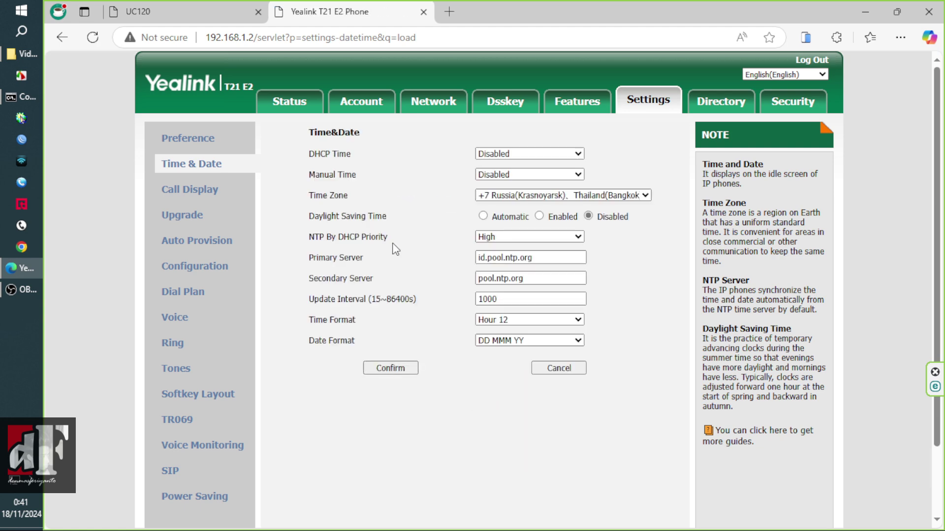
click(368, 105)
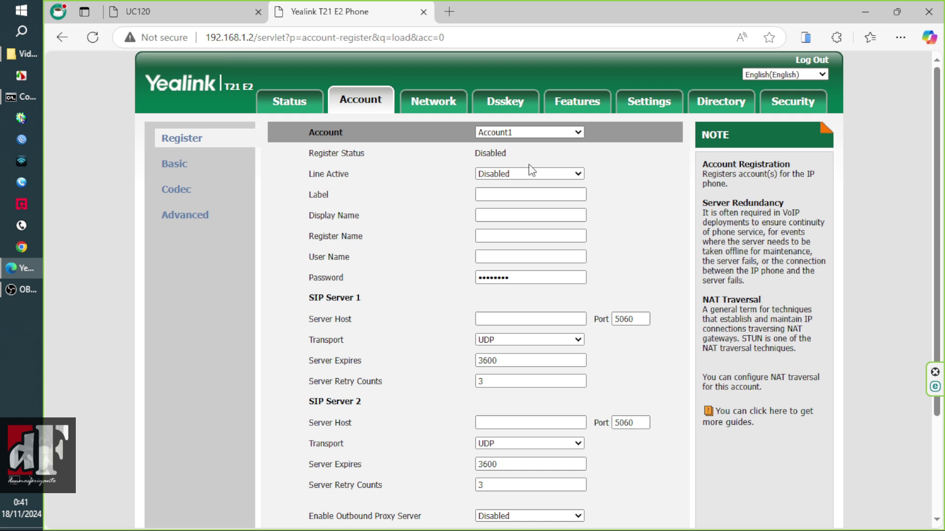
Step: Enable account 1 as extension 101 with its password on server 192.168.1.10 and confirm
click(538, 174)
click(535, 208)
click(550, 195)
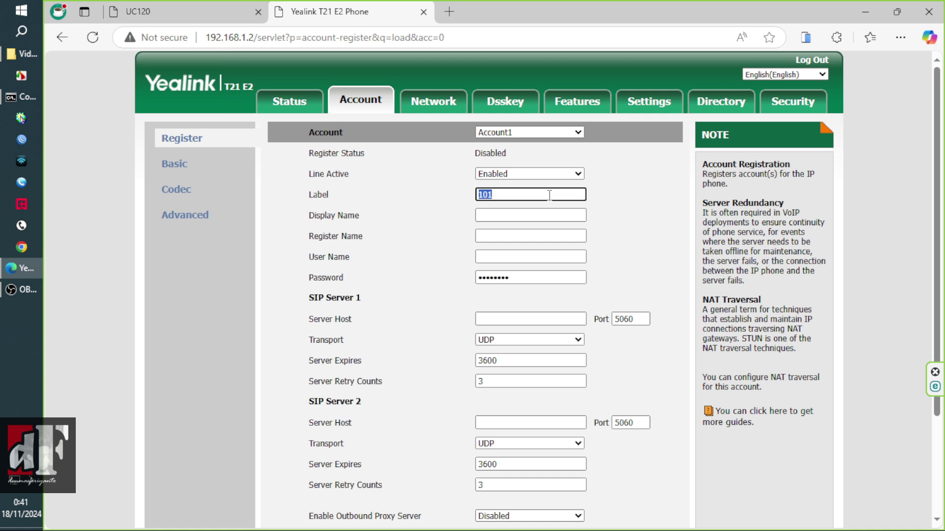
key(Tab)
key(Tab)
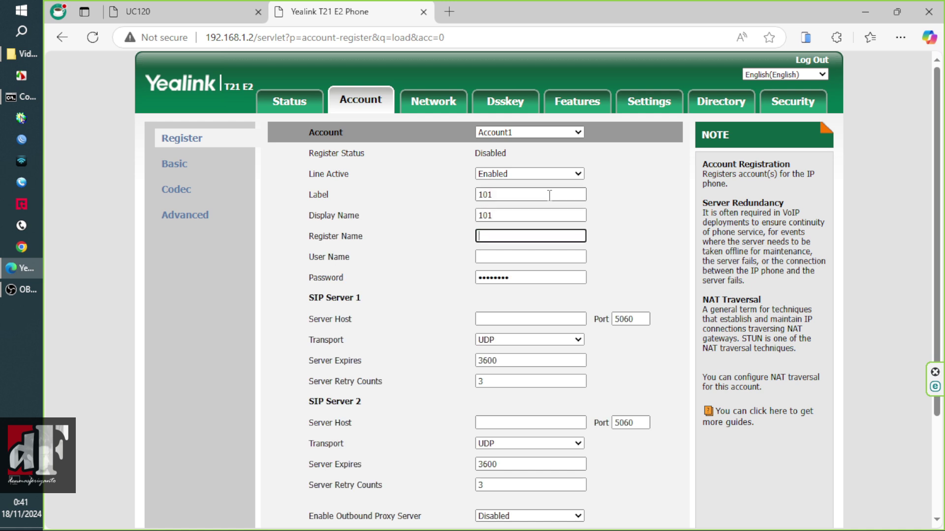
key(Tab)
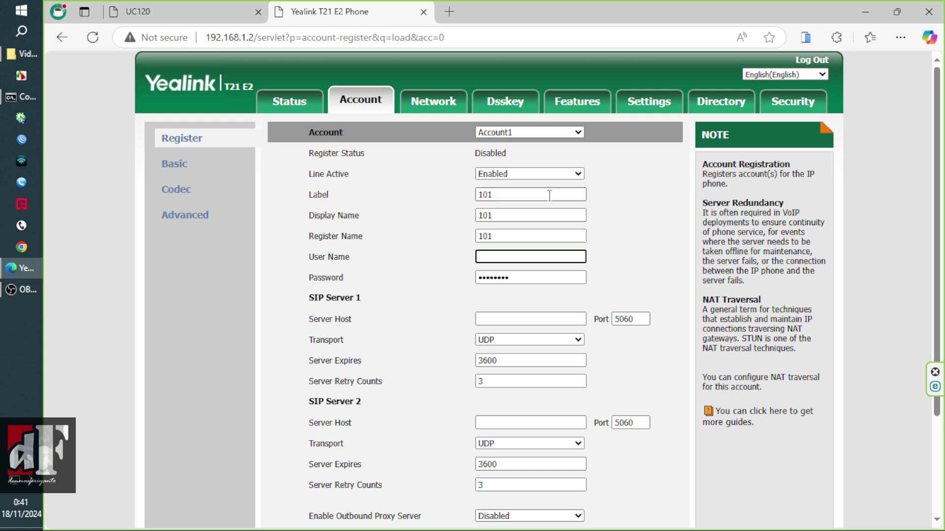
key(Tab)
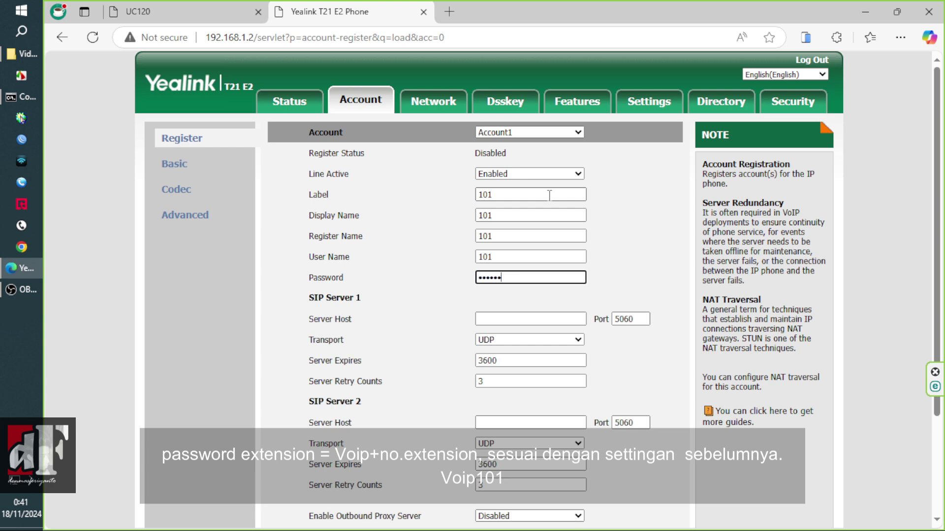
click(545, 319)
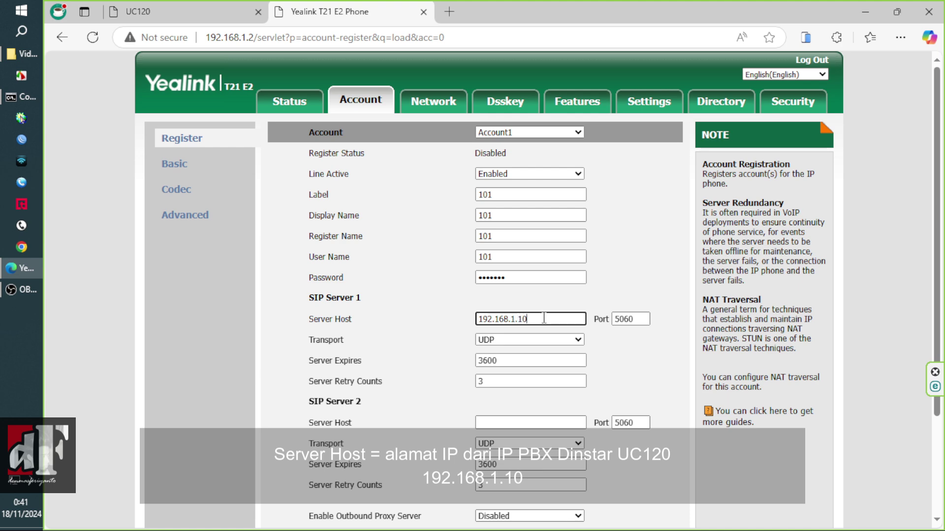
scroll(578, 307, down, 3)
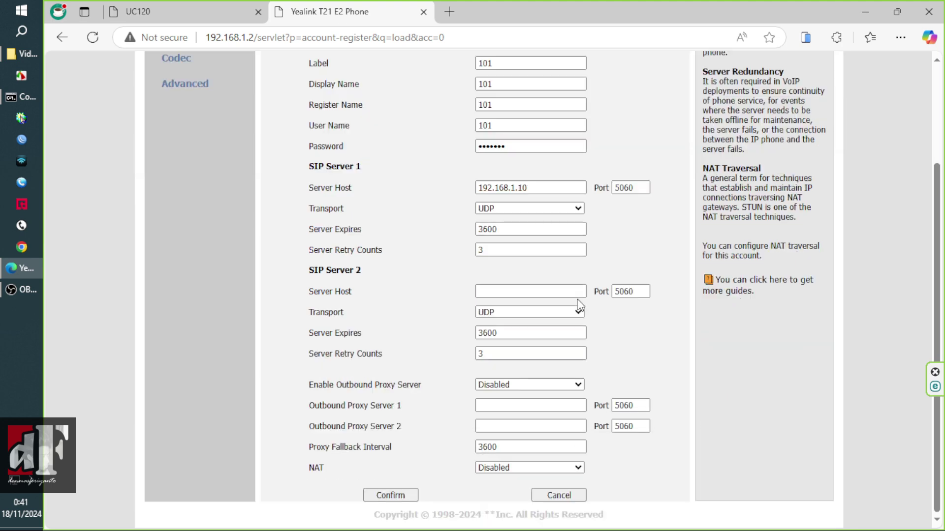
click(390, 495)
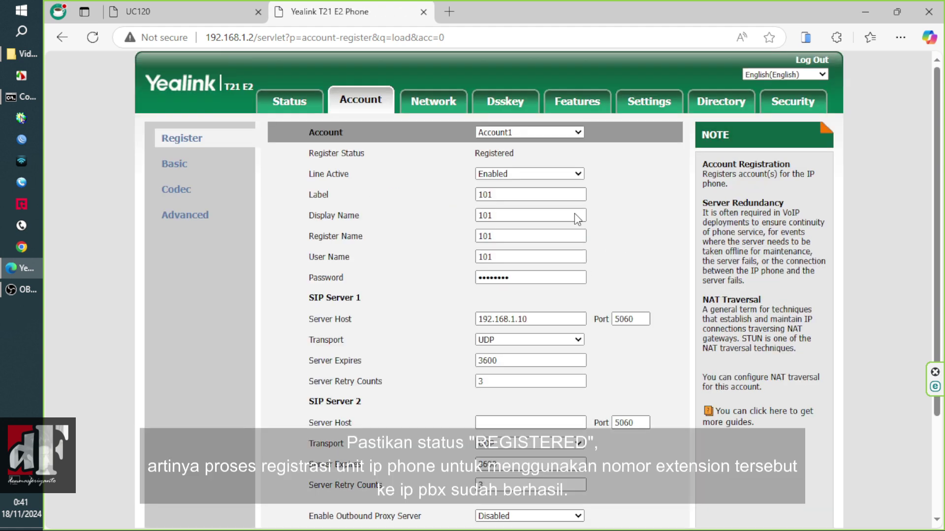
Step: Check on the Status page that Account1 shows Registered
double_click(490, 155)
click(462, 160)
click(281, 99)
scroll(333, 274, down, 2)
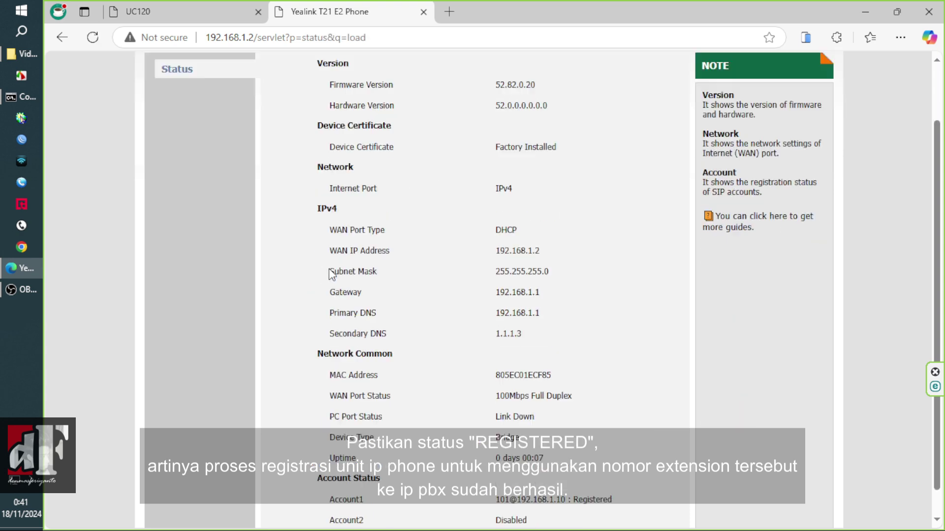
double_click(584, 472)
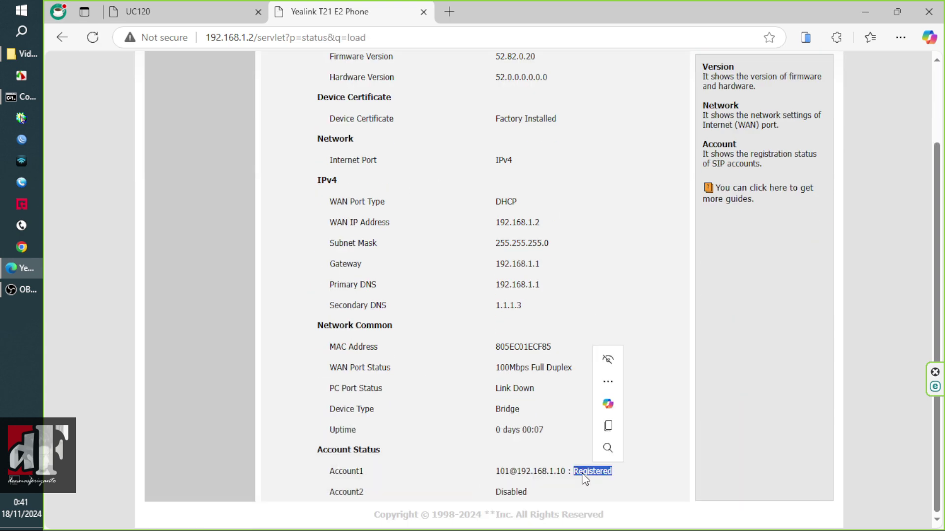
click(656, 474)
scroll(642, 443, up, 2)
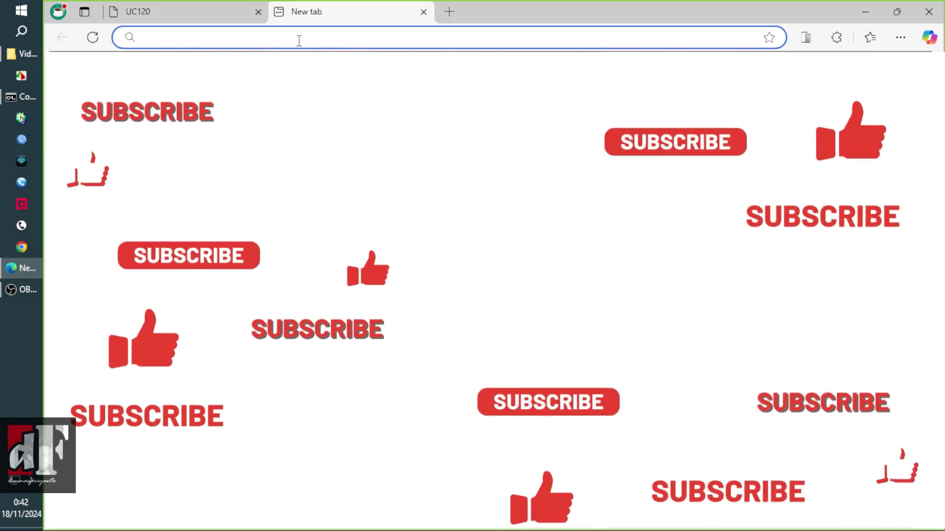
Step: Log into the Yealink T22P at 192.168.1.6 with the admin username and password
text(192)
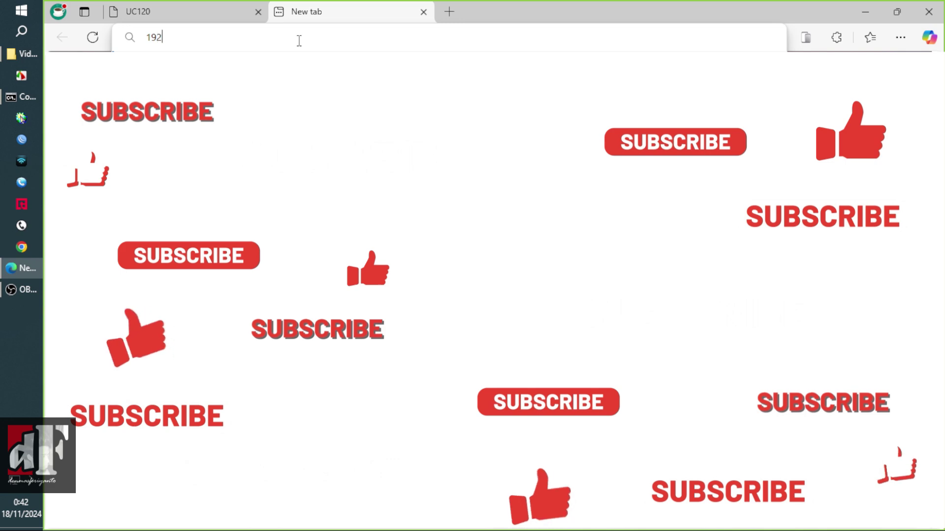
text(.168.1.6)
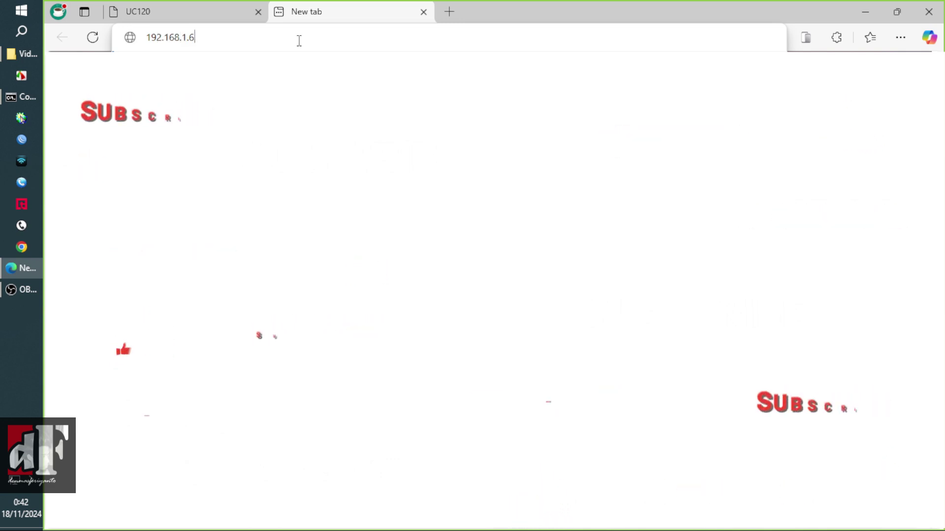
key(Return)
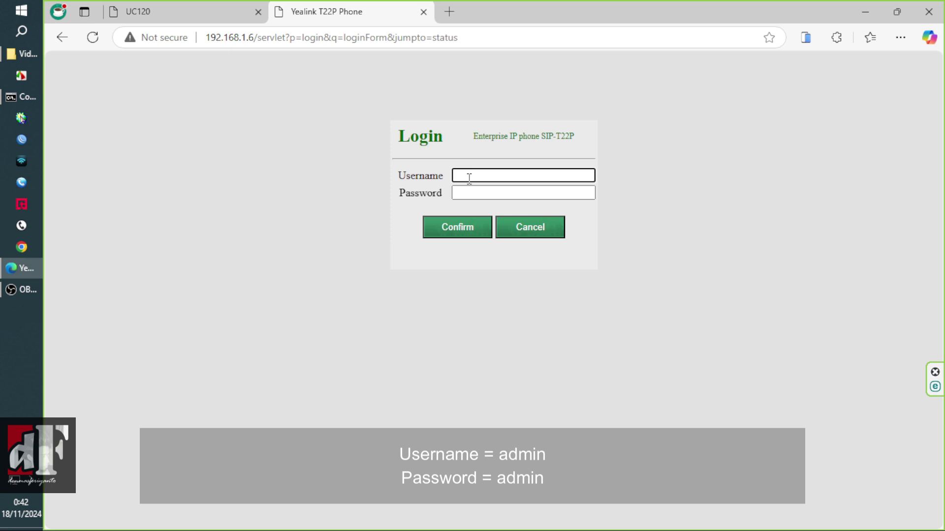
key(Tab)
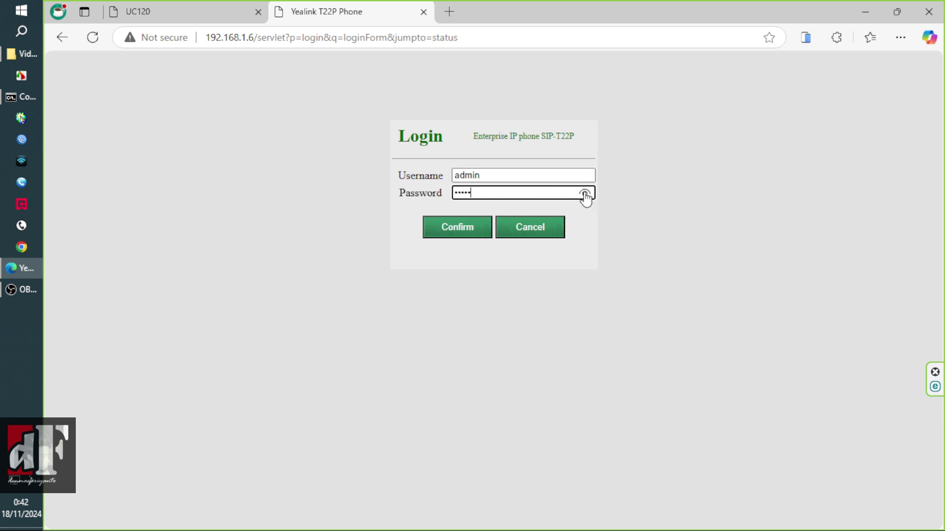
click(585, 193)
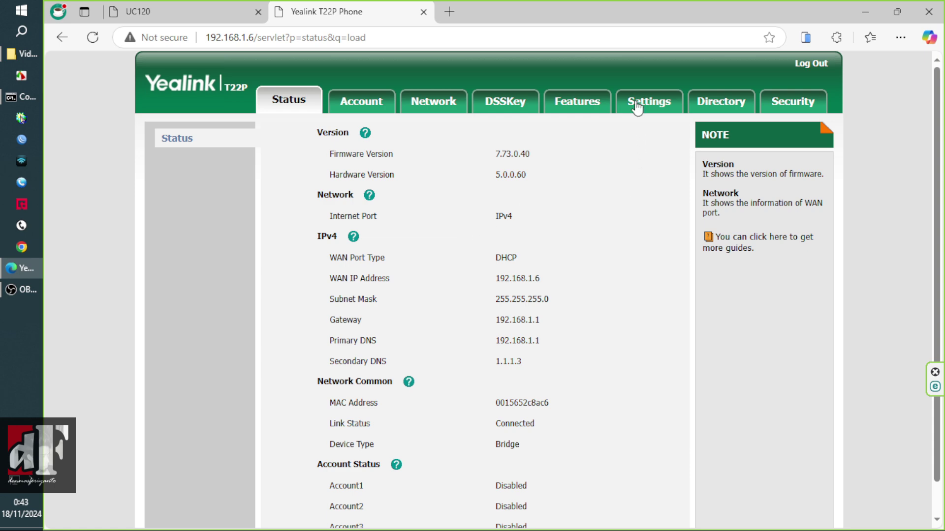
Step: Set the time zone to +7 Thailand(Bangkok) and the primary NTP server to id.pool.ntp.org
click(637, 104)
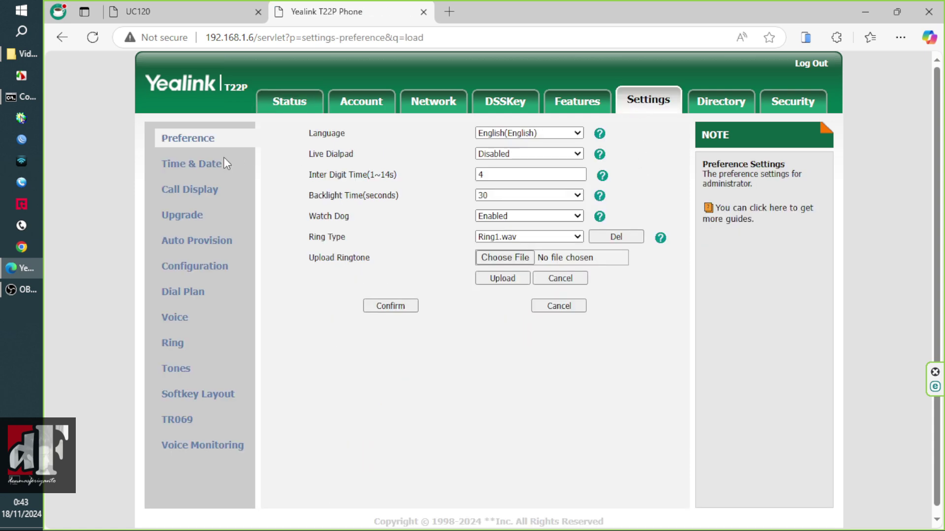
click(223, 158)
click(565, 173)
scroll(552, 332, down, 3)
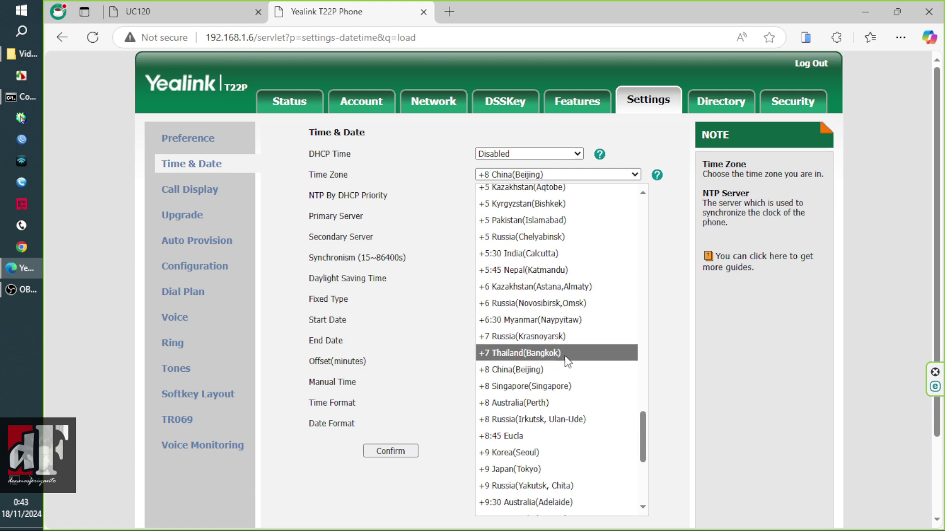
click(546, 353)
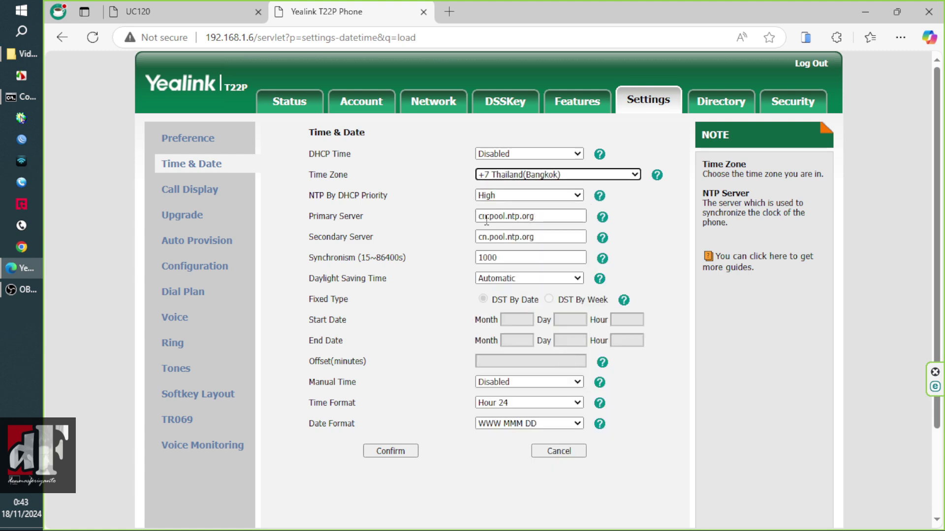
drag(488, 216, 468, 227)
text(id)
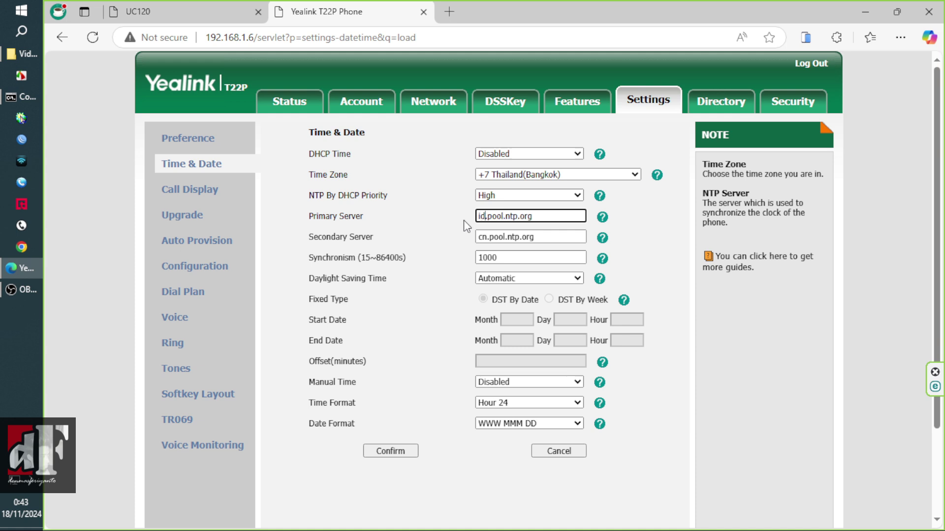
Step: Disable daylight saving, use 12-hour time, DD-MMM-YY dates, and secondary server asia.pool.ntp.org
click(525, 283)
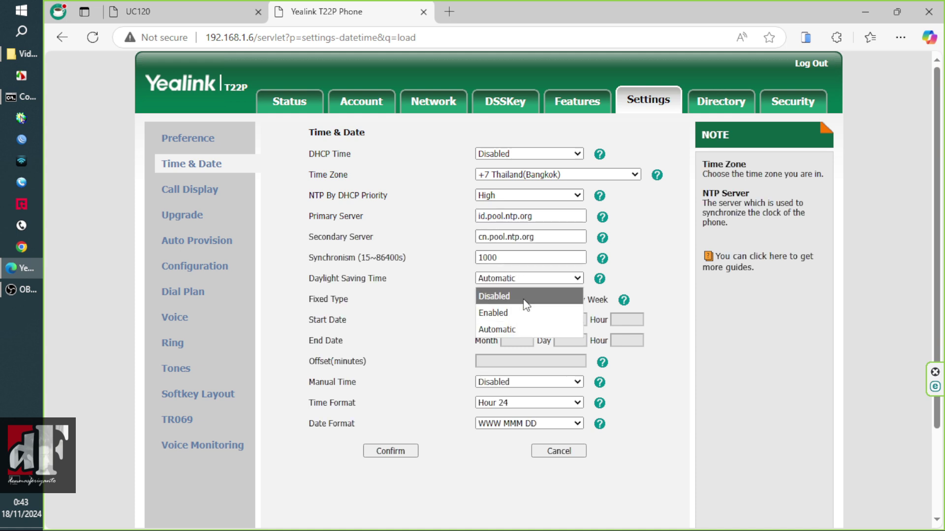
click(524, 297)
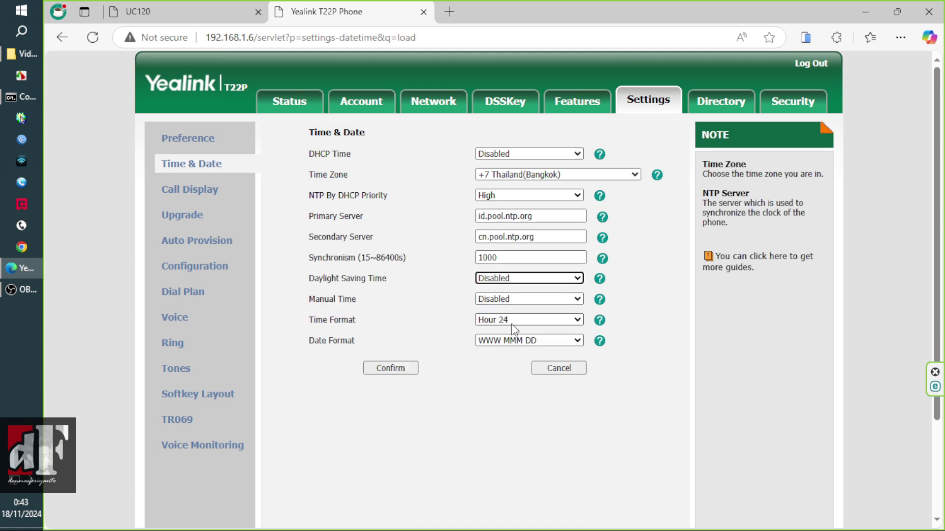
click(512, 321)
click(513, 333)
click(515, 340)
click(492, 371)
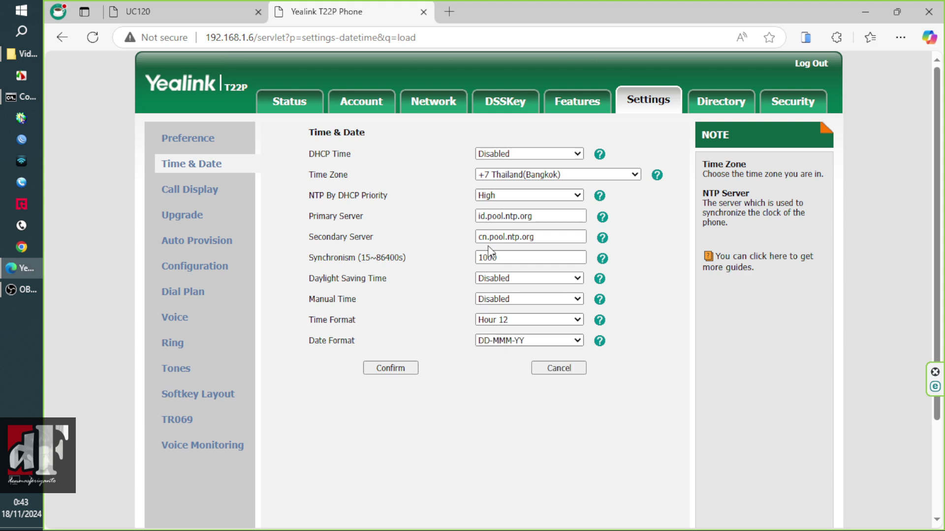
drag(487, 237, 471, 240)
text(asia)
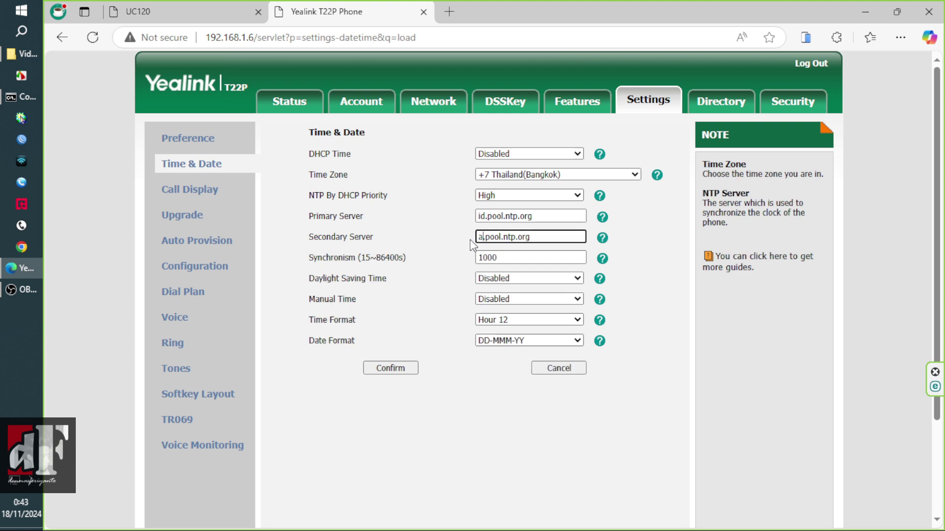